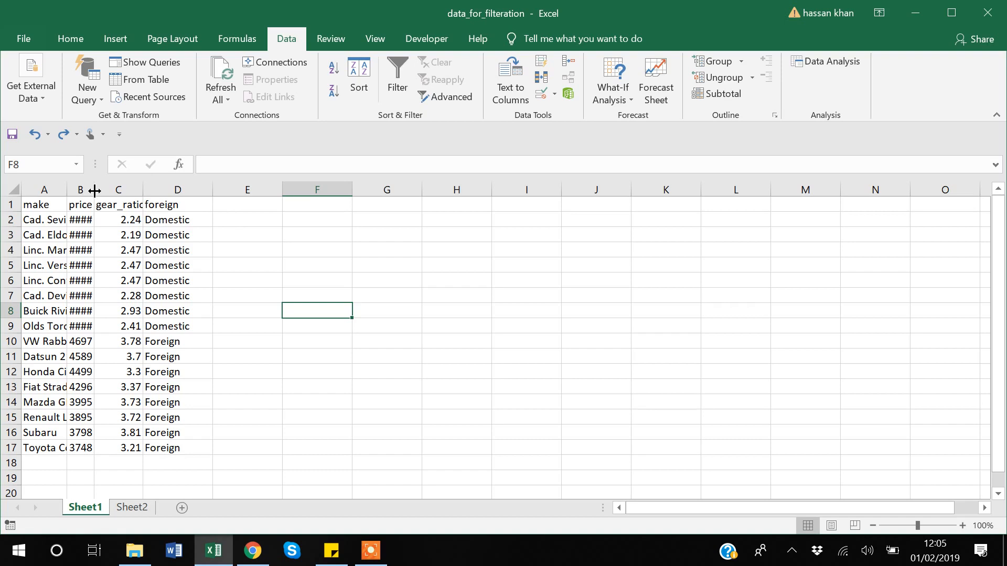
- Widen the price column to show its full values, and autofit all columns of the sheet to their contents
{"action": "left_click_drag", "start_coordinate": [94, 191], "coordinate": [117, 191]}
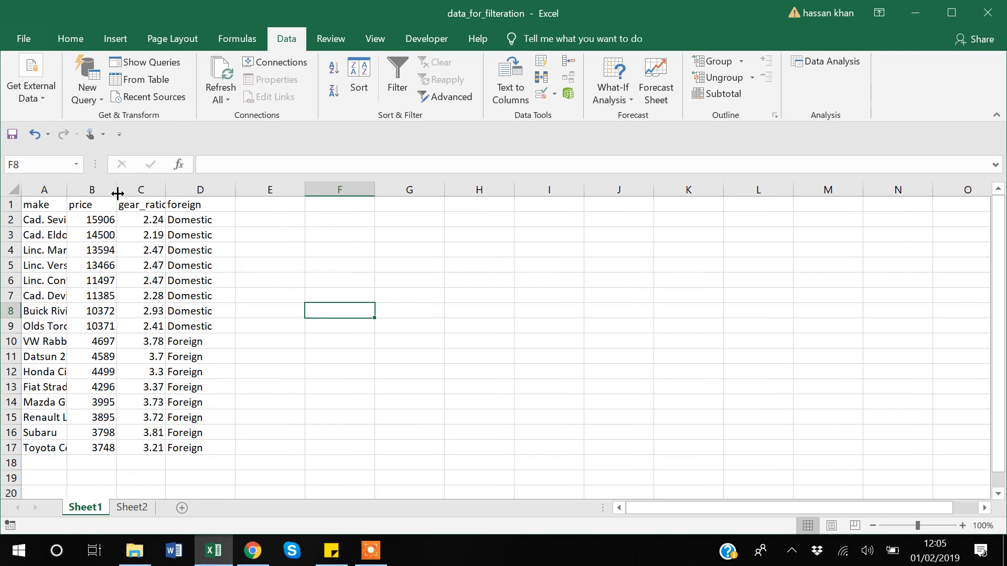
{"action": "left_click", "coordinate": [11, 188]}
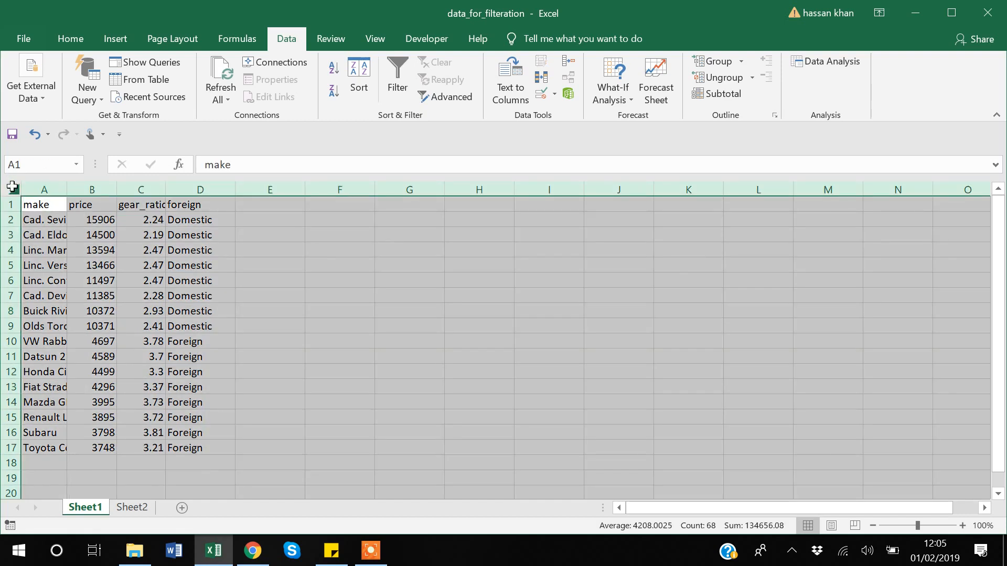
{"action": "double_click", "coordinate": [67, 190]}
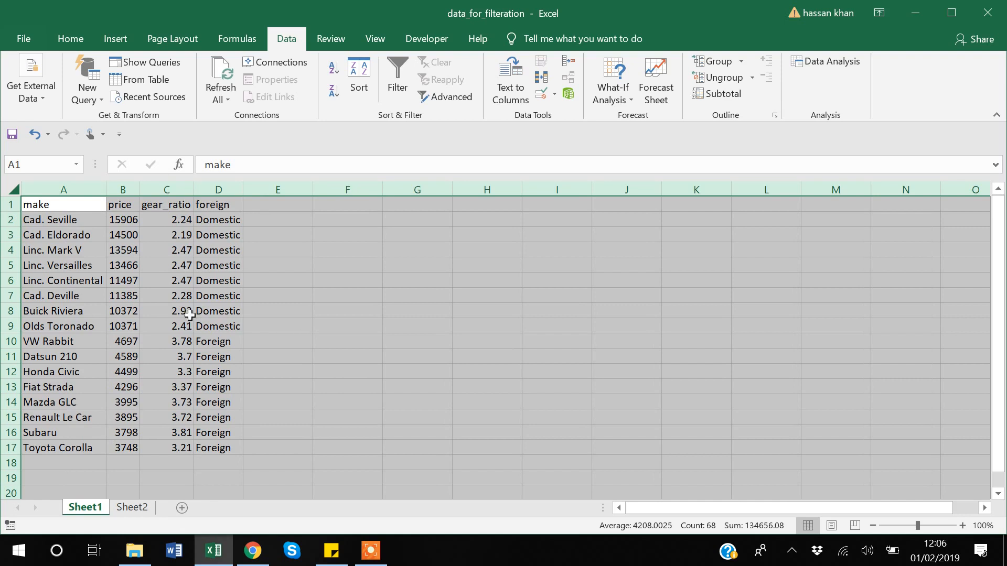
{"action": "left_click", "coordinate": [297, 278]}
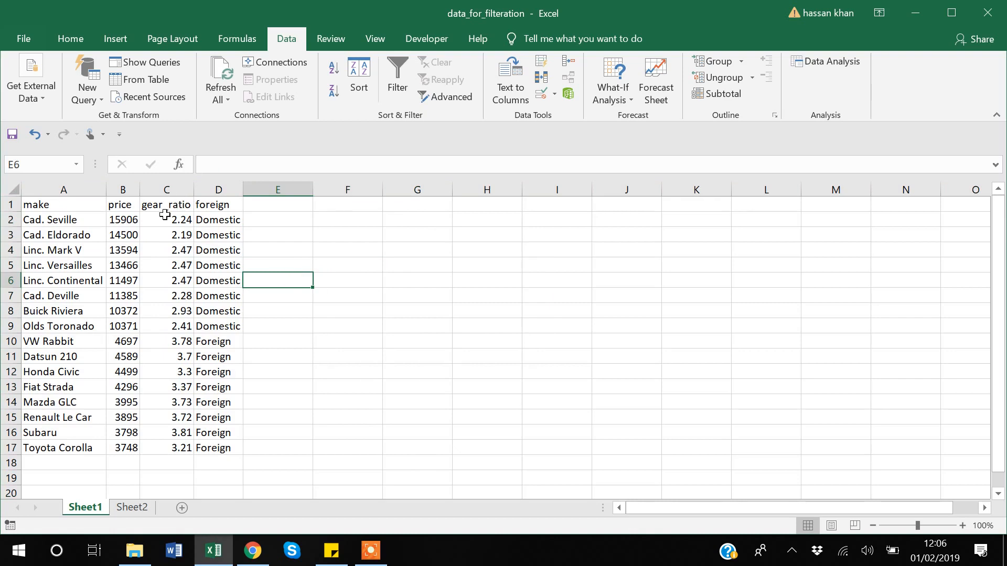
- Undo the autofit of the sheet's columns
{"action": "key", "text": "ctrl+z"}
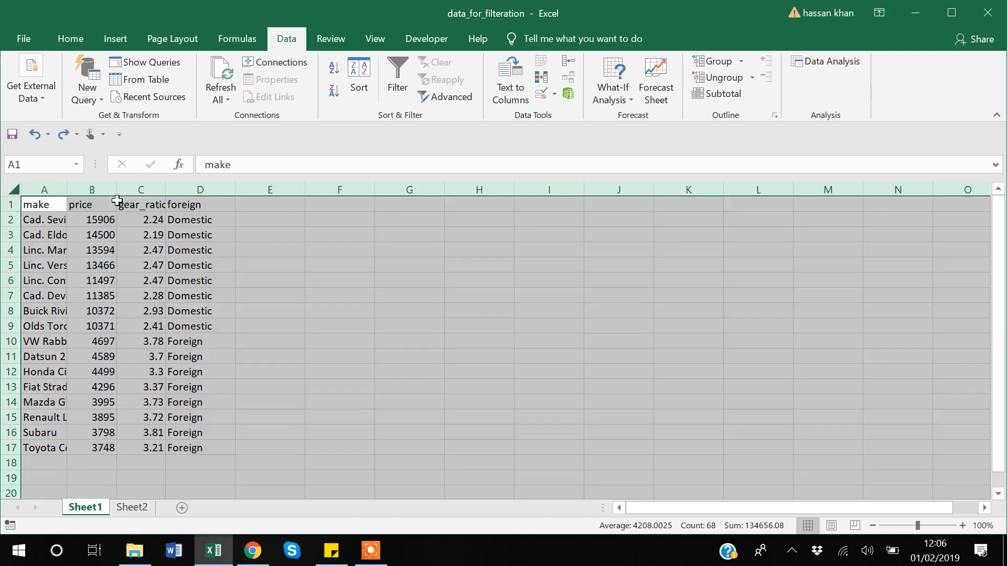
{"action": "left_click", "coordinate": [262, 264]}
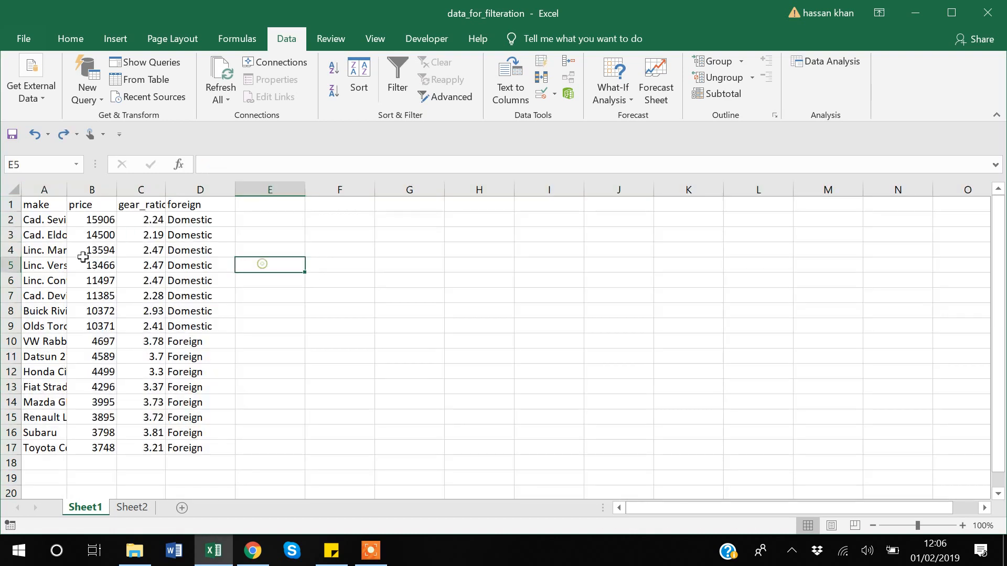
- Set the width of columns A to D to 20
{"action": "left_click", "coordinate": [40, 189]}
{"action": "key", "text": "shift+Right"}
{"action": "key", "text": "shift+Right"}
{"action": "key", "text": "shift+Right"}
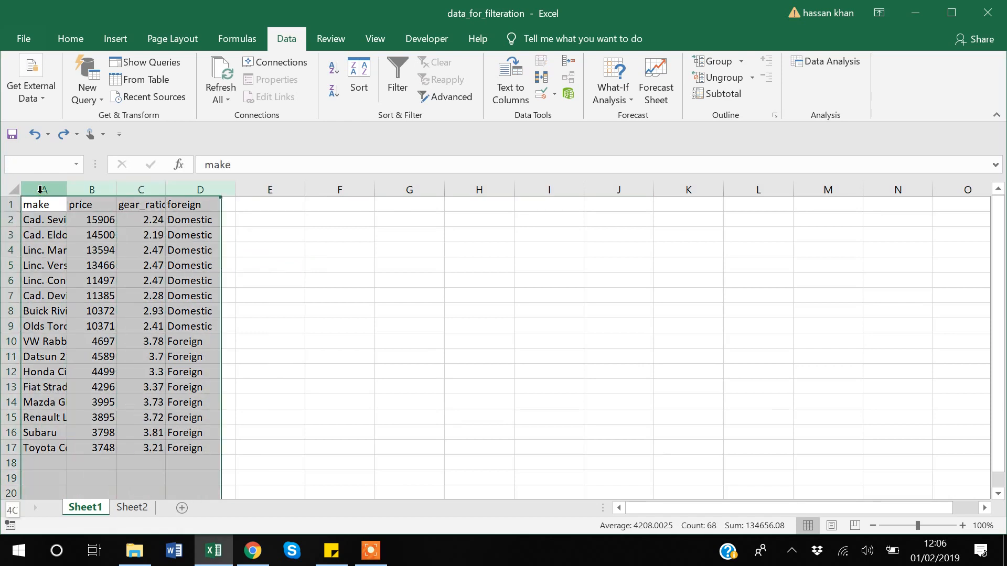
{"action": "left_click", "coordinate": [74, 39]}
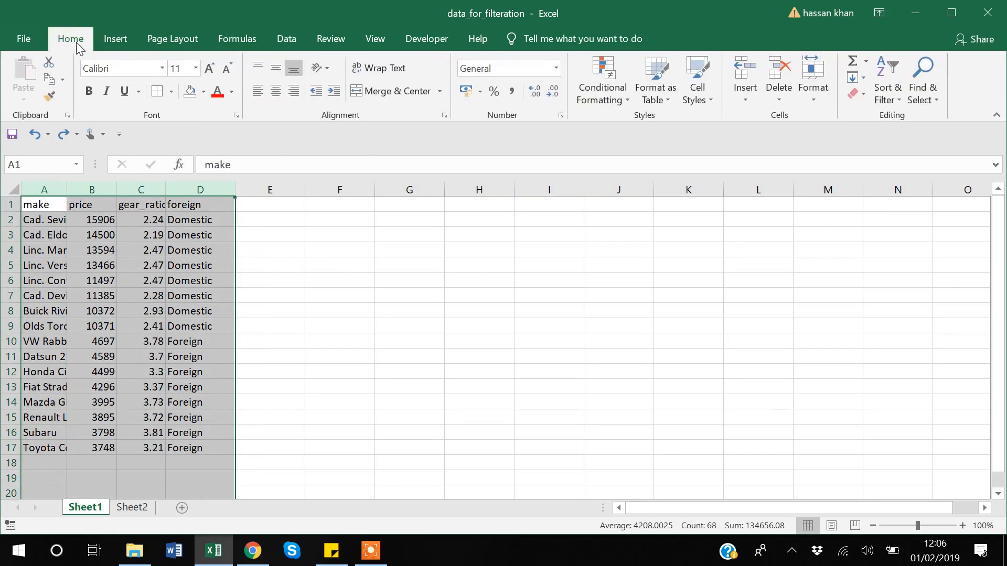
{"action": "left_click", "coordinate": [822, 103]}
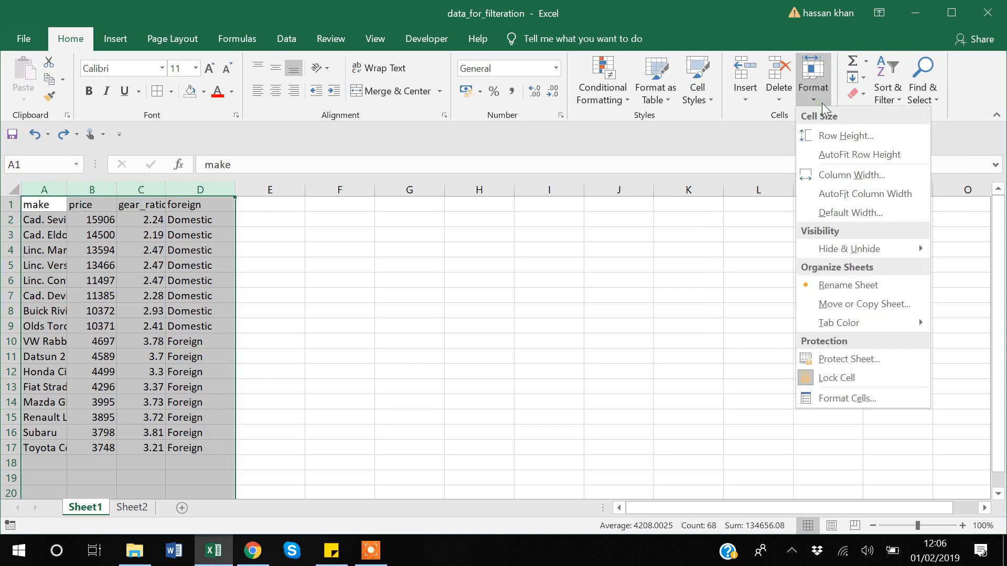
{"action": "left_click", "coordinate": [843, 176]}
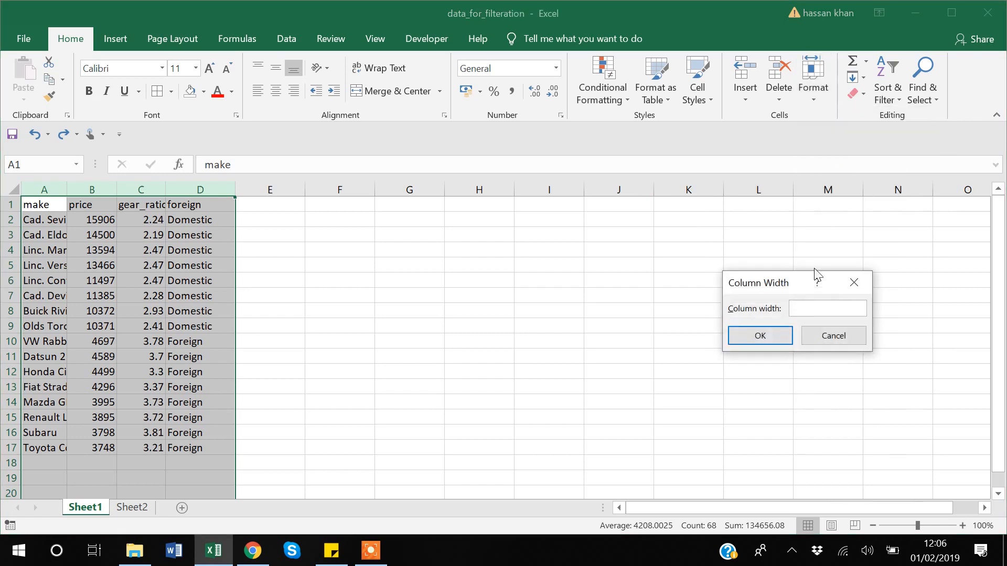
{"action": "type", "text": "20"}
{"action": "key", "text": "Return"}
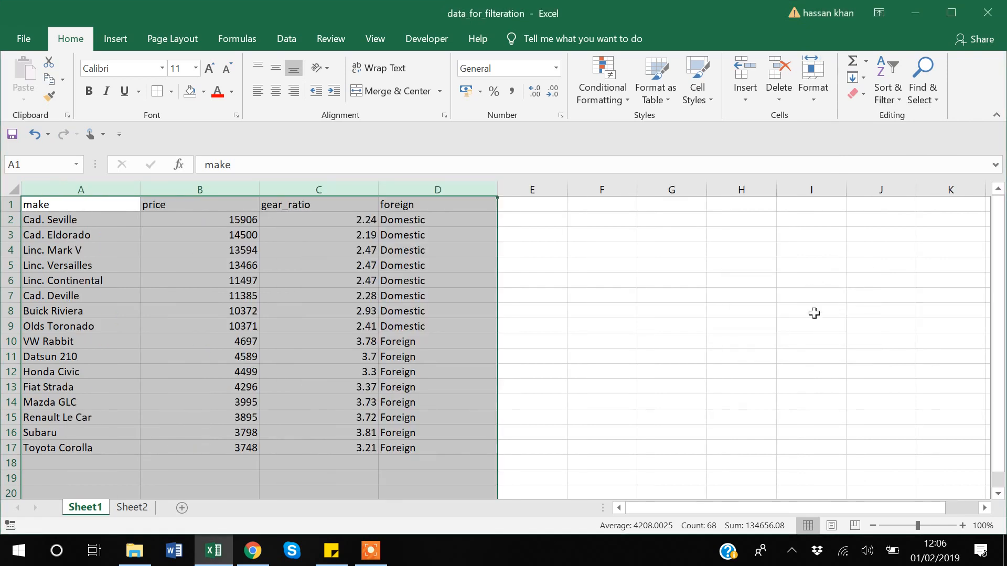
{"action": "left_click", "coordinate": [698, 312]}
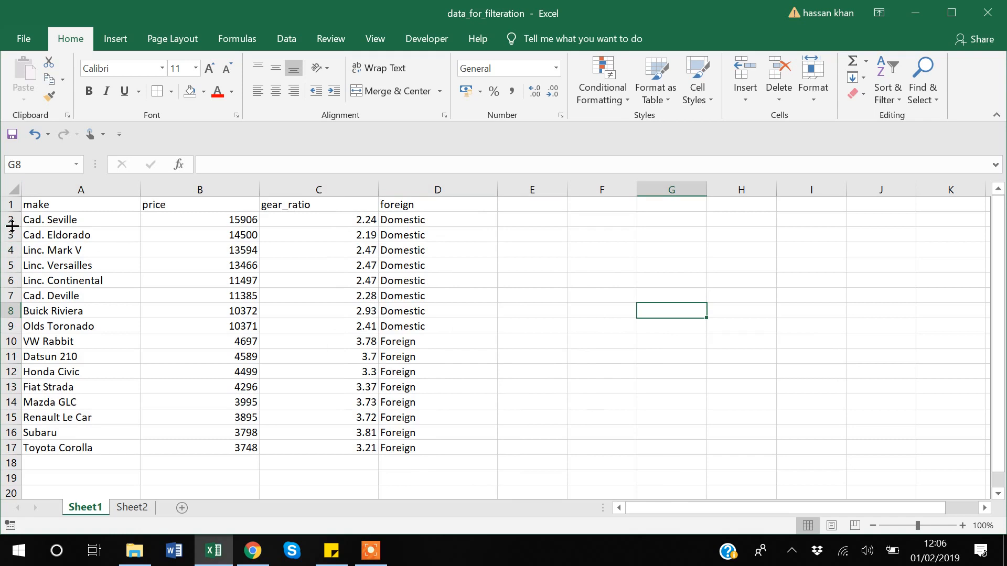
- Set the height of rows 3 to 7 to 20
{"action": "left_click_drag", "start_coordinate": [11, 234], "coordinate": [11, 297]}
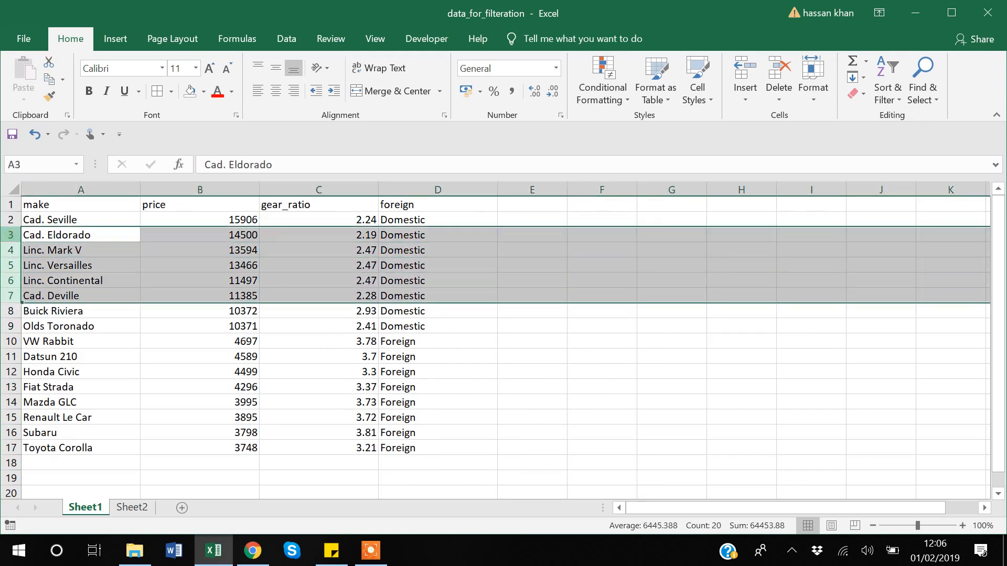
{"action": "left_click", "coordinate": [811, 89]}
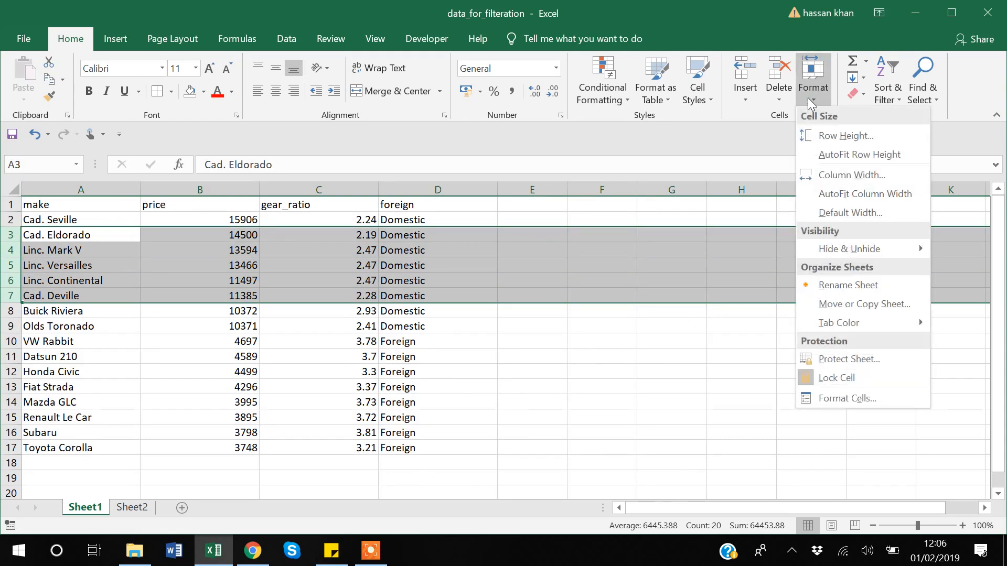
{"action": "left_click", "coordinate": [860, 136]}
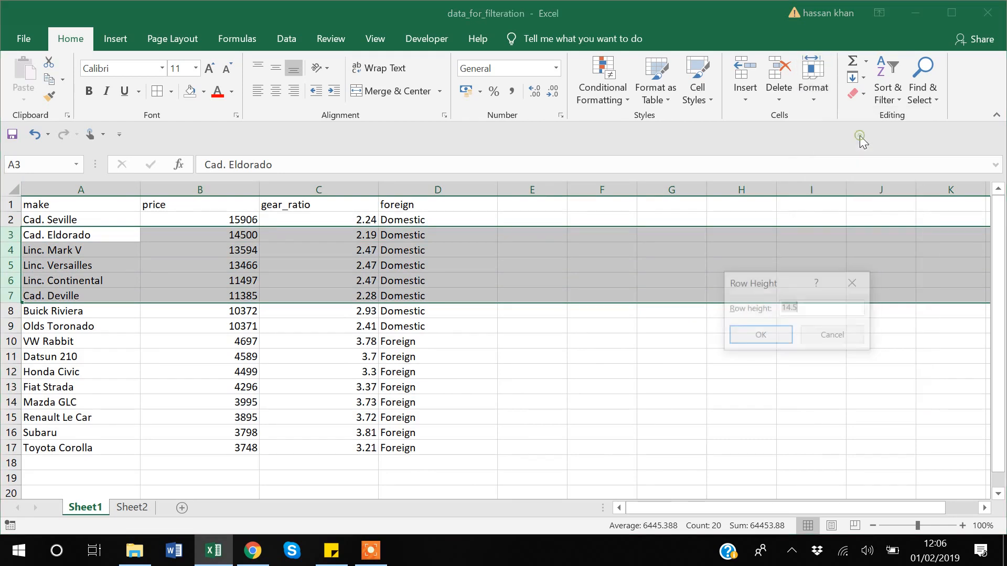
{"action": "key", "text": "BackSpace"}
{"action": "type", "text": "20"}
{"action": "key", "text": "Return"}
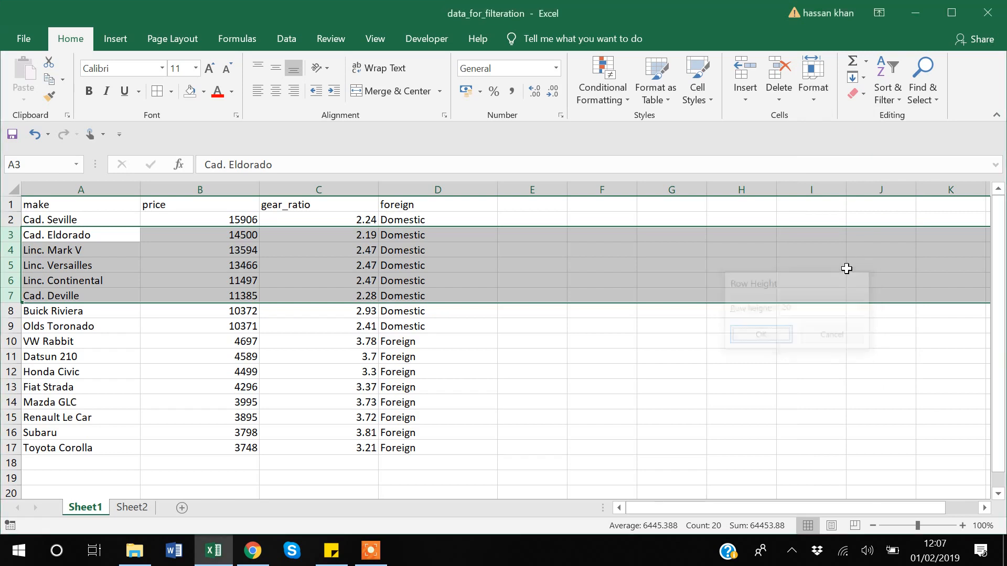
{"action": "left_click", "coordinate": [713, 407]}
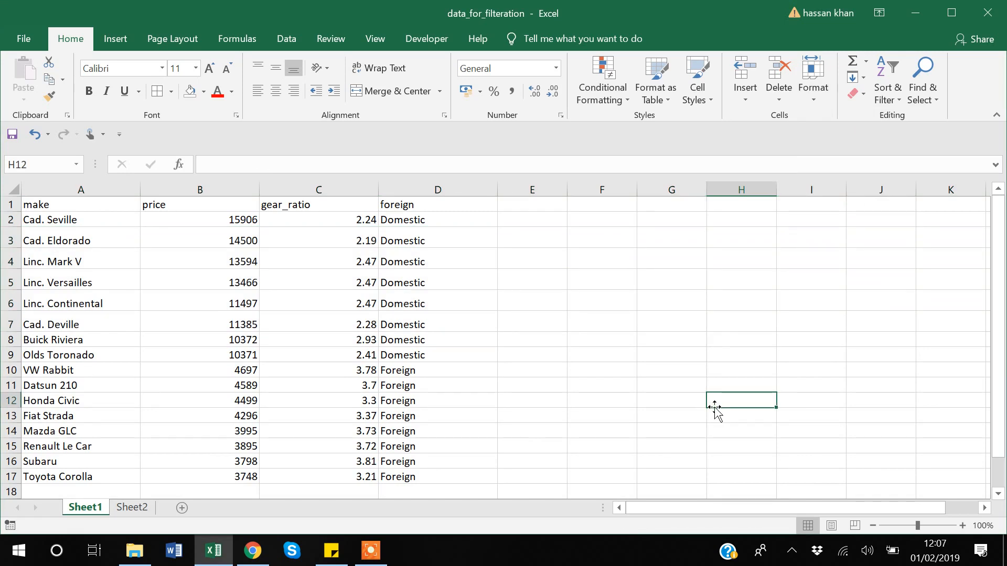
- Undo the last row height change and the column width change before it
{"action": "key", "text": "ctrl+z"}
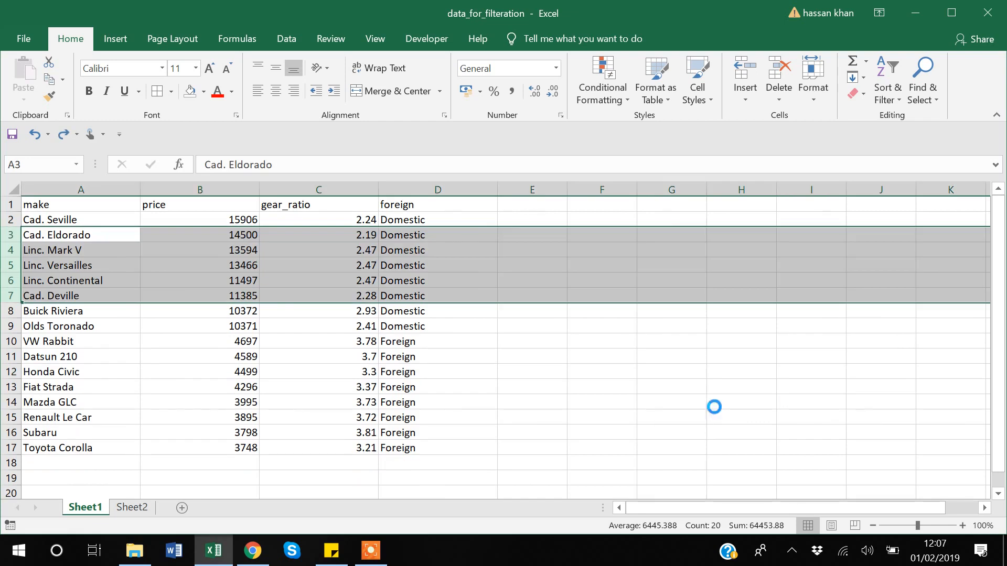
{"action": "key", "text": "ctrl+z"}
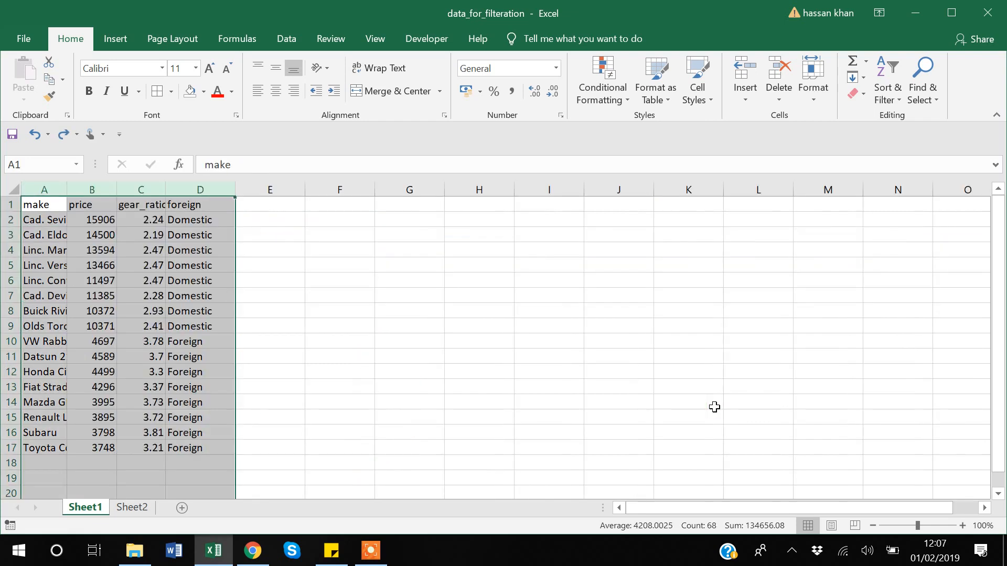
- Autofit the width of every column in the whole sheet to its contents
{"action": "left_click", "coordinate": [11, 184]}
{"action": "double_click", "coordinate": [67, 189]}
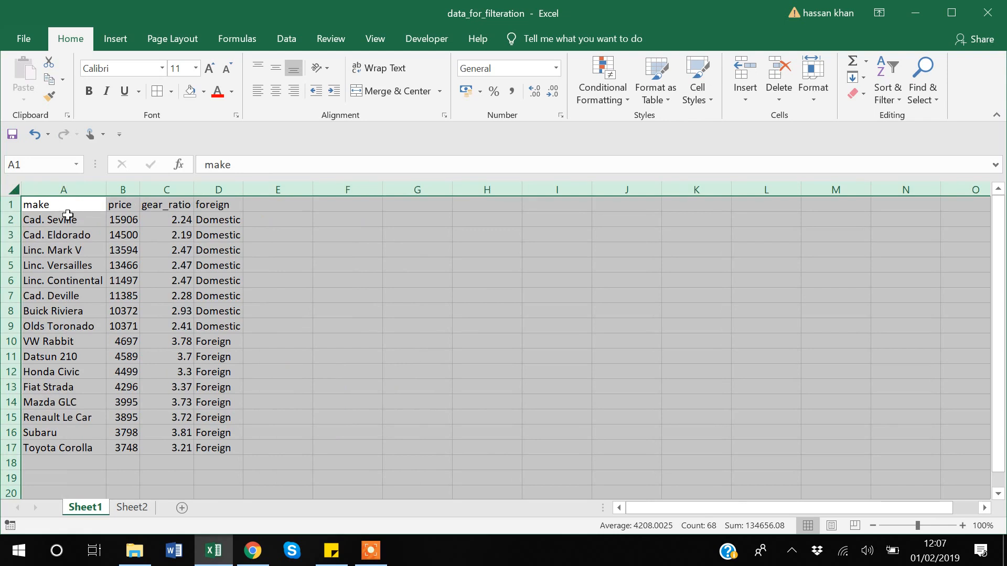
{"action": "left_click", "coordinate": [232, 278]}
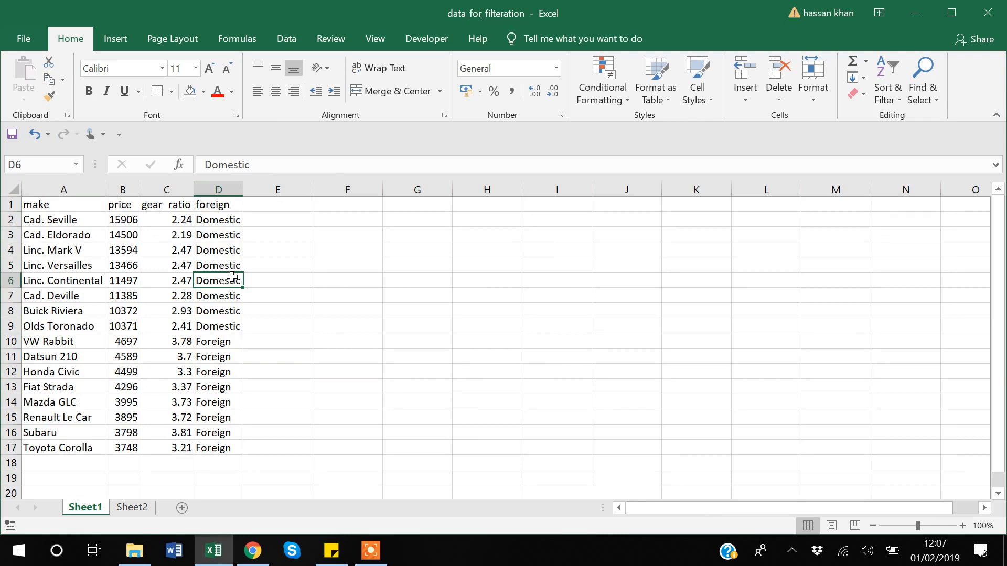
- Hide rows 5 to 7 of the car data
{"action": "left_click", "coordinate": [11, 266]}
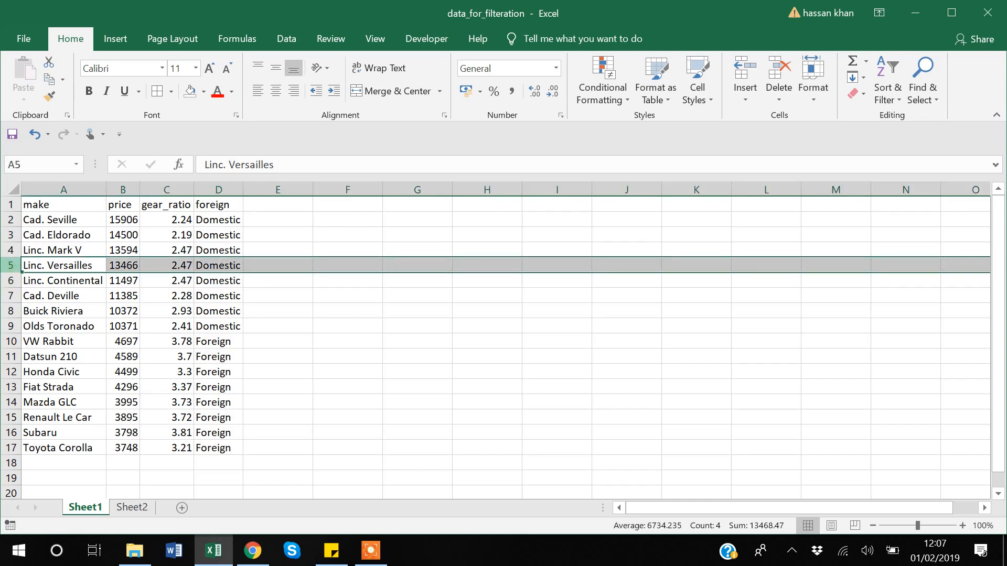
{"action": "left_click_drag", "start_coordinate": [11, 267], "coordinate": [11, 298]}
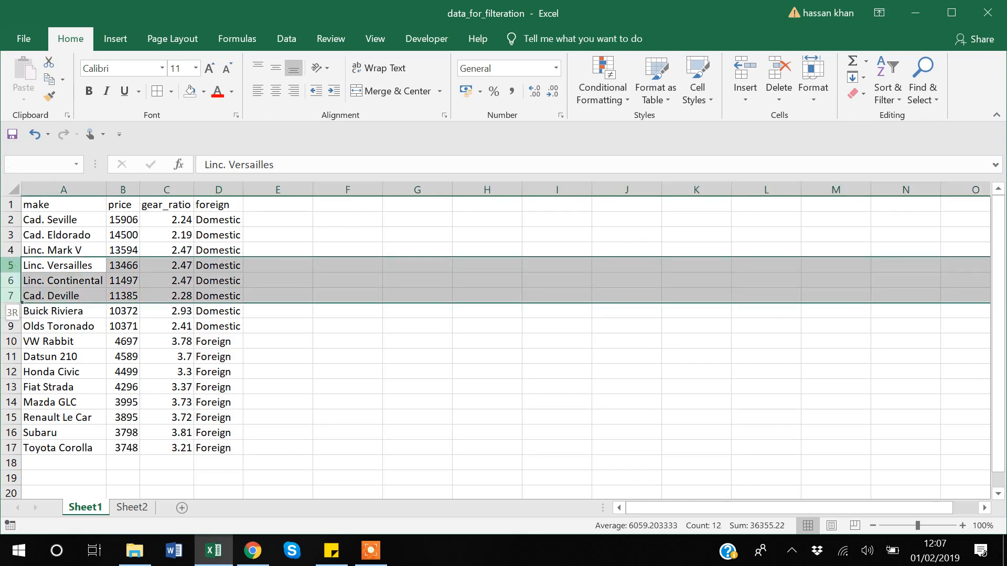
{"action": "right_click", "coordinate": [13, 272]}
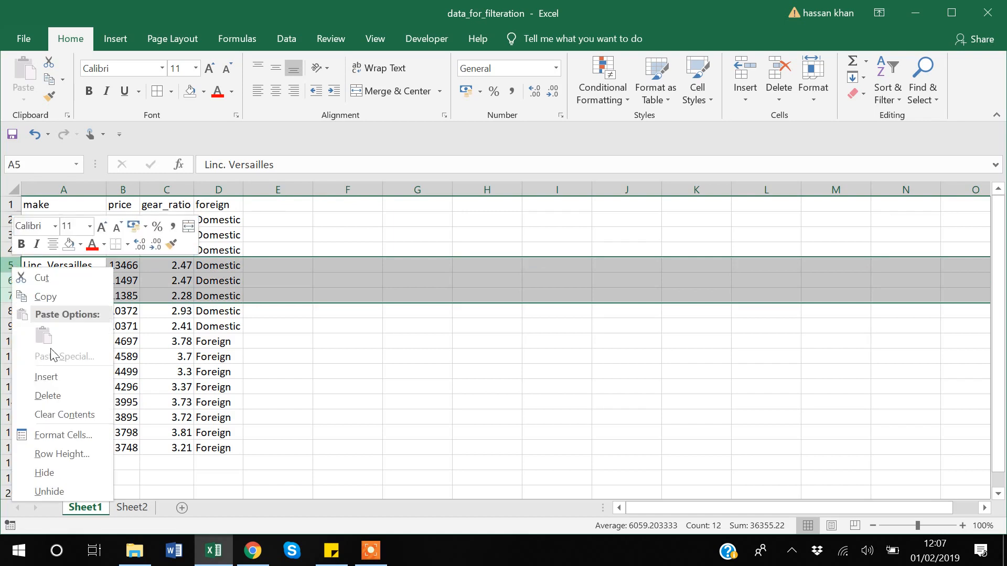
{"action": "left_click", "coordinate": [69, 474]}
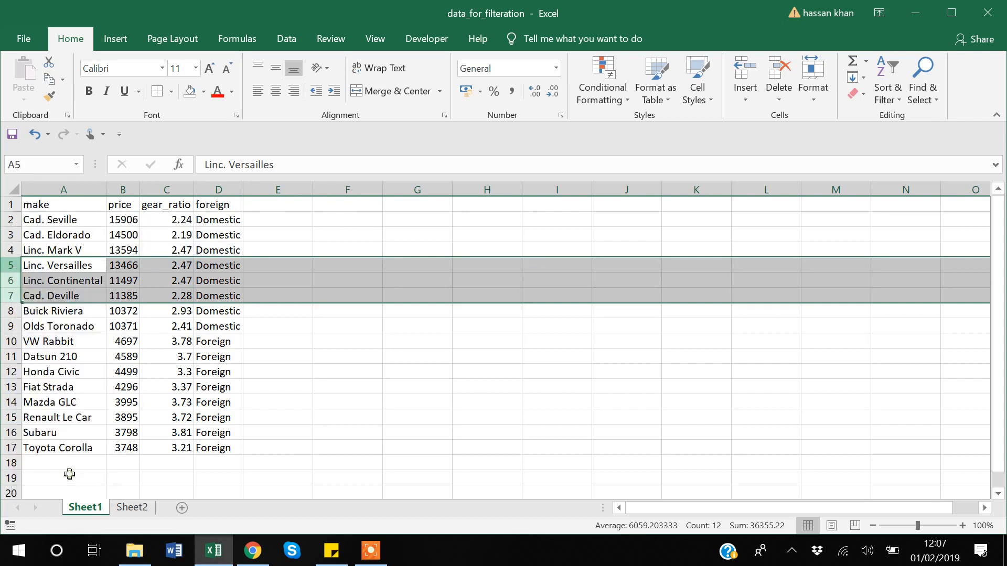
- Hide the gear_ratio column, column C
{"action": "right_click", "coordinate": [170, 190]}
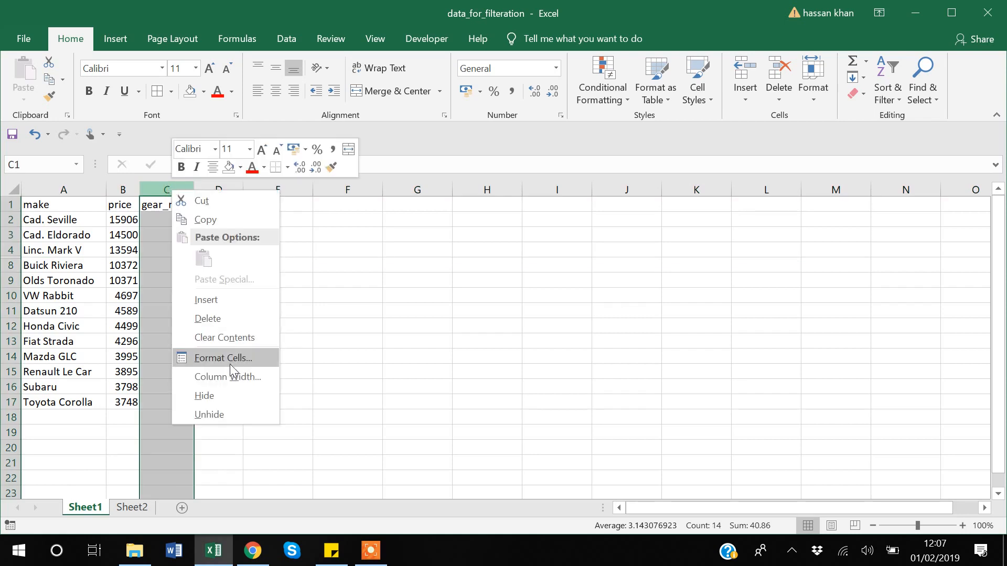
{"action": "left_click", "coordinate": [224, 398]}
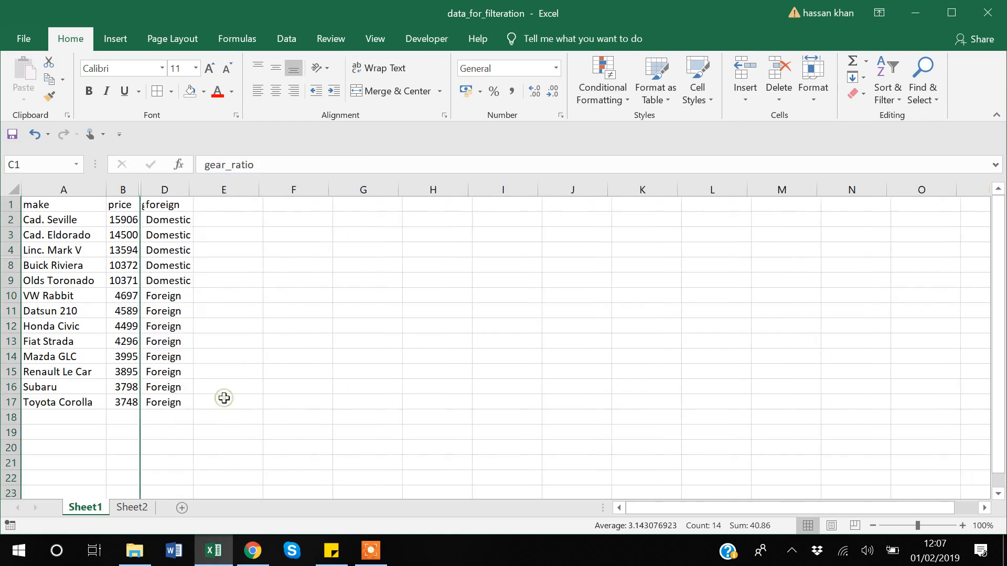
{"action": "left_click", "coordinate": [256, 326]}
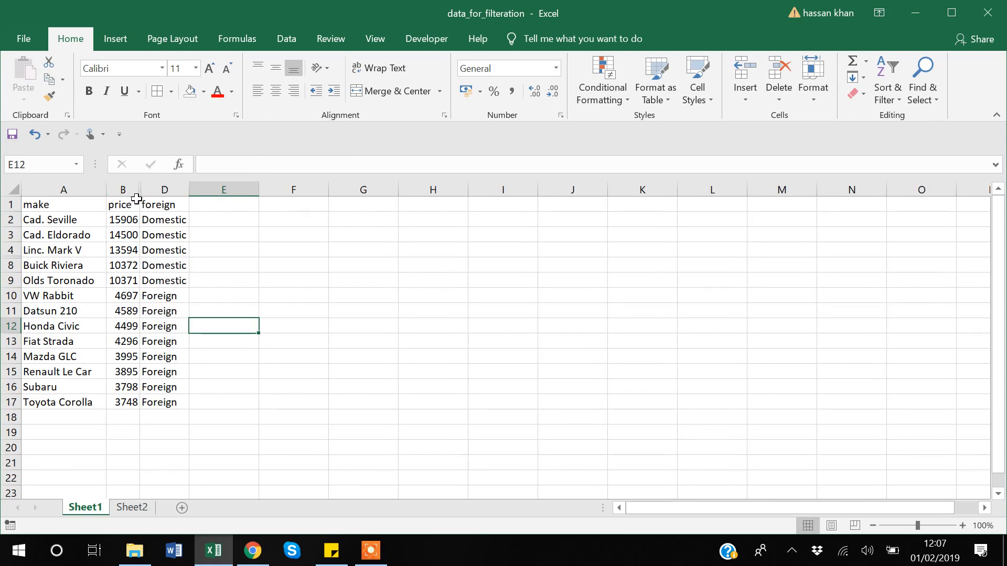
- Unhide the gear_ratio column by selecting its neighbouring columns B and D
{"action": "mouse_move", "coordinate": [122, 187]}
{"action": "left_mouse_down"}
{"action": "mouse_move", "coordinate": [165, 189]}
{"action": "mouse_move", "coordinate": [122, 187]}
{"action": "left_mouse_up"}
{"action": "right_click", "coordinate": [122, 187]}
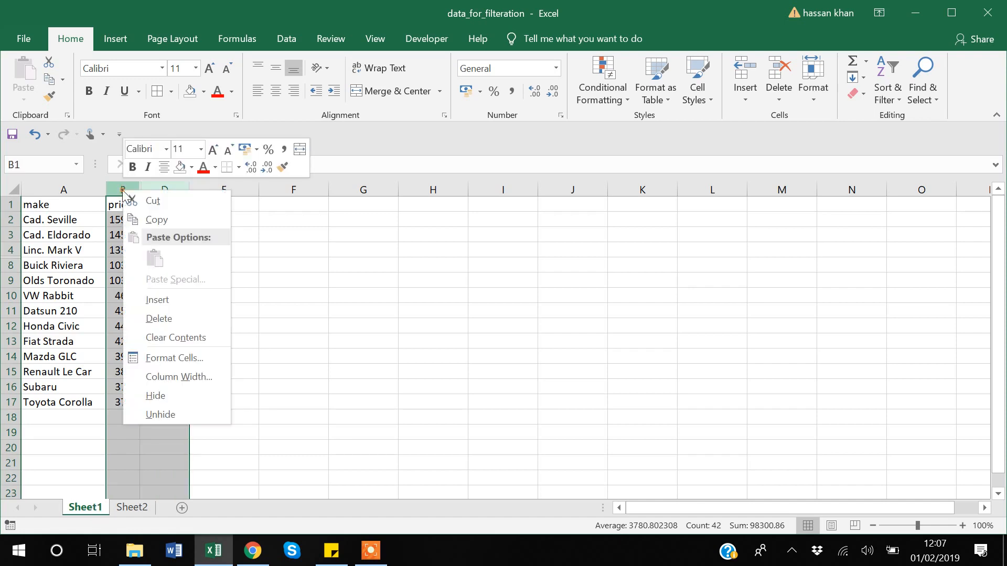
{"action": "left_click", "coordinate": [168, 414]}
{"action": "left_click", "coordinate": [164, 363]}
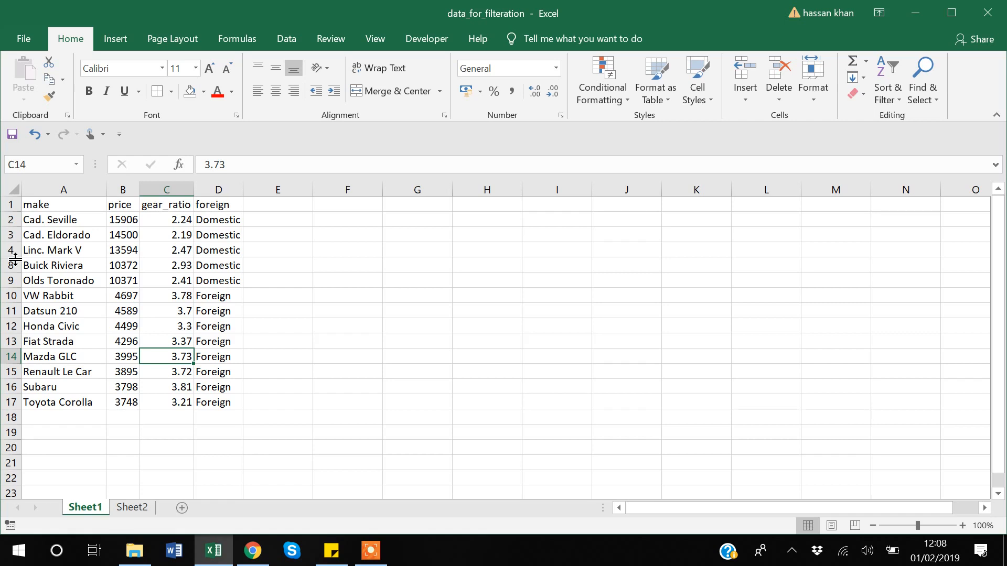
- Unhide all hidden rows across the entire sheet
{"action": "left_click", "coordinate": [13, 187]}
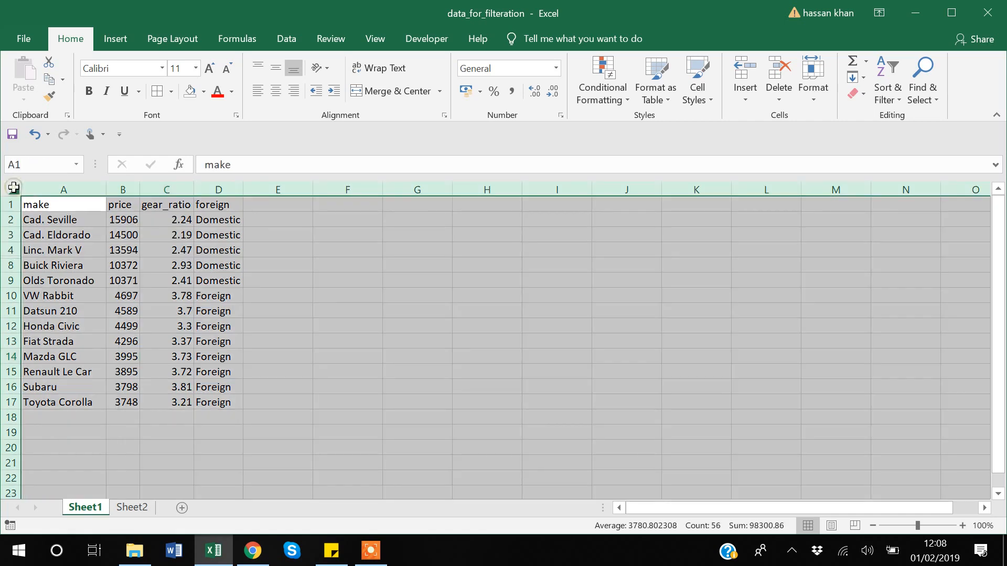
{"action": "left_click", "coordinate": [807, 98]}
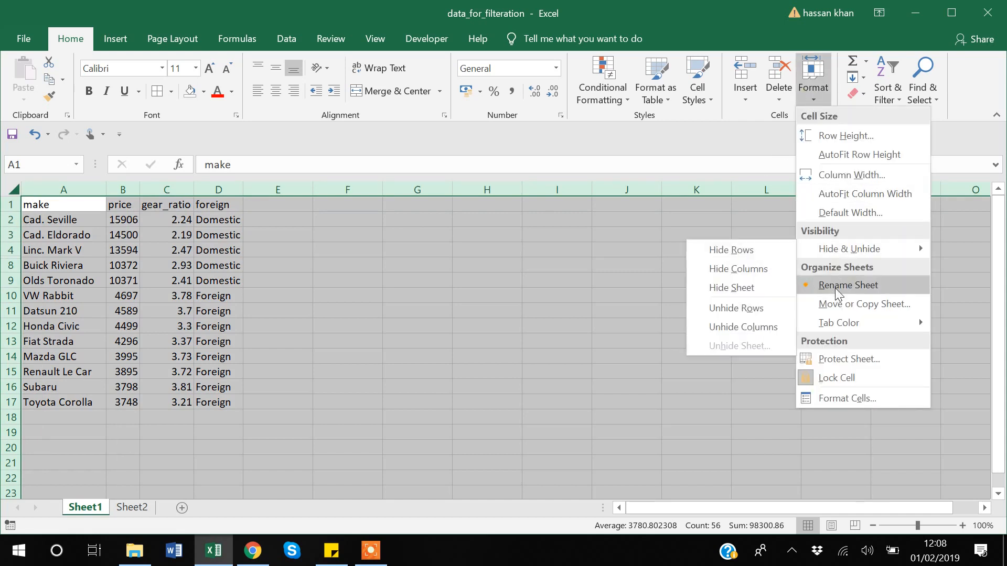
{"action": "mouse_move", "coordinate": [847, 251]}
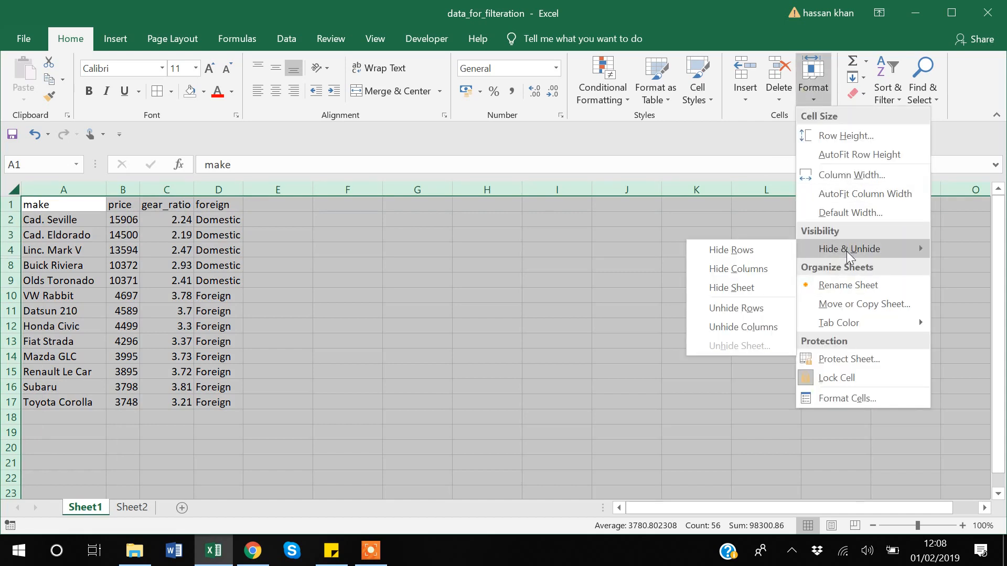
{"action": "left_click", "coordinate": [749, 308]}
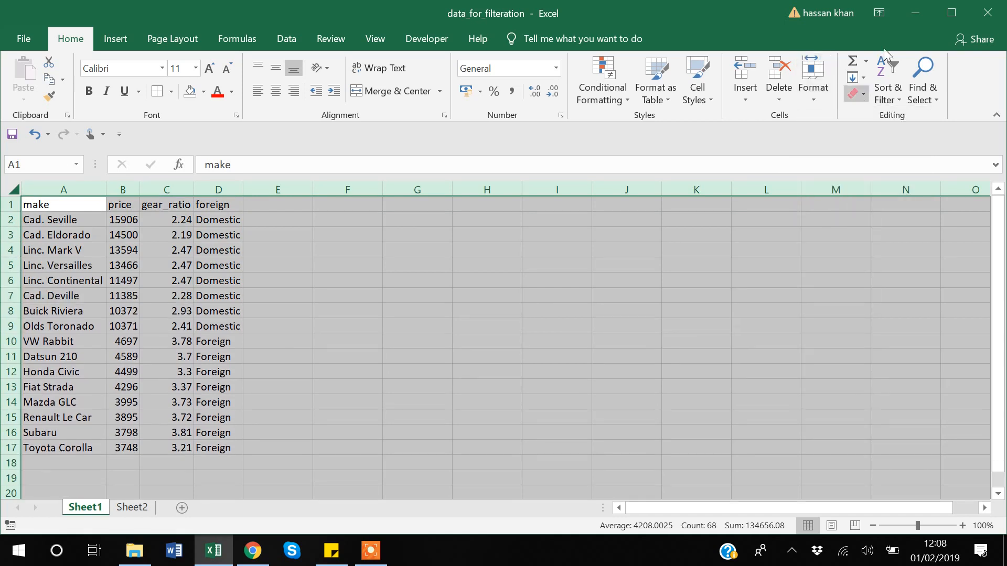
- Unhide all hidden columns across the entire sheet
{"action": "left_click", "coordinate": [830, 86]}
{"action": "mouse_move", "coordinate": [842, 247]}
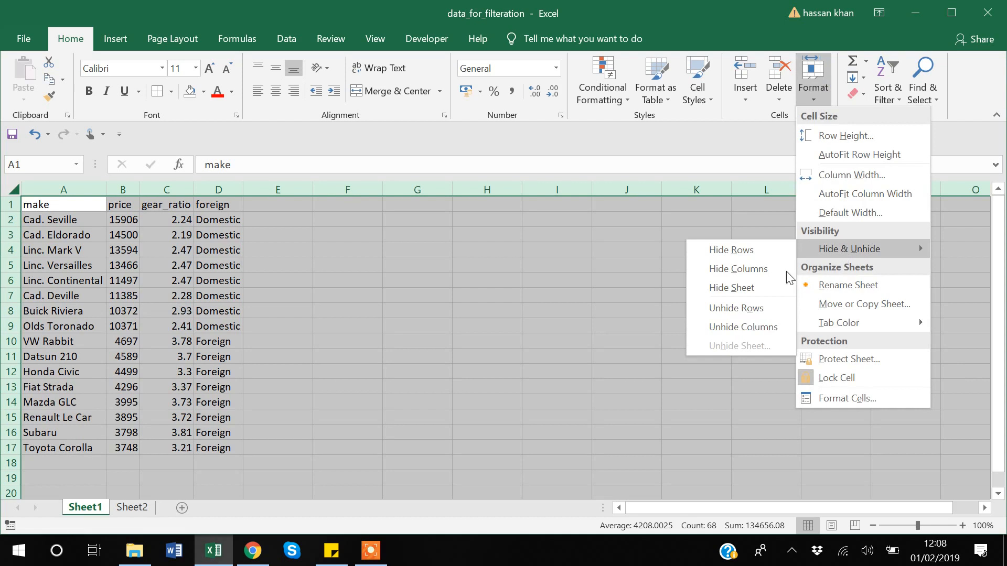
{"action": "left_click", "coordinate": [734, 325]}
{"action": "left_click", "coordinate": [484, 329]}
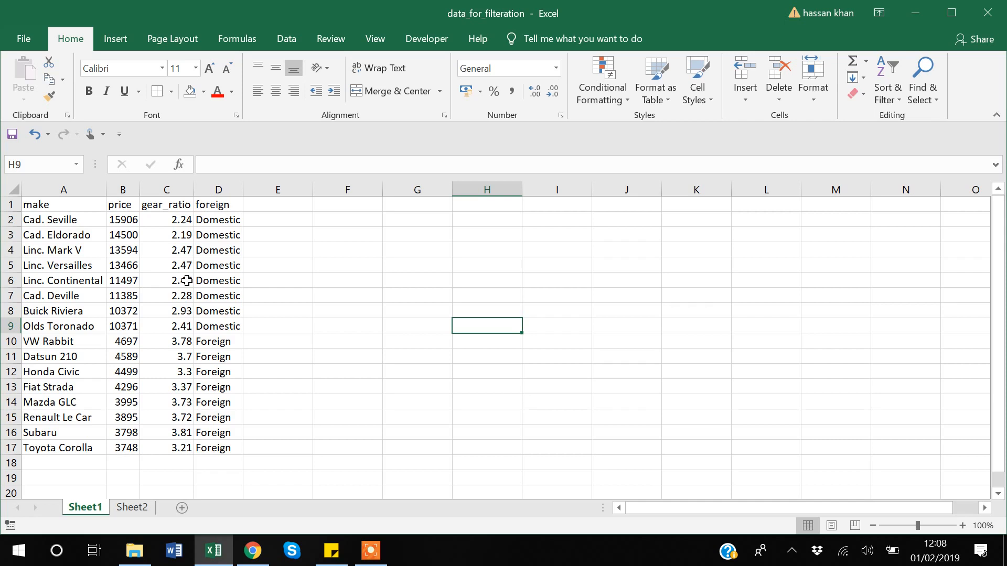
- Apply Thick Outside Borders around the whole car table, A1:D17
{"action": "left_click", "coordinate": [44, 205]}
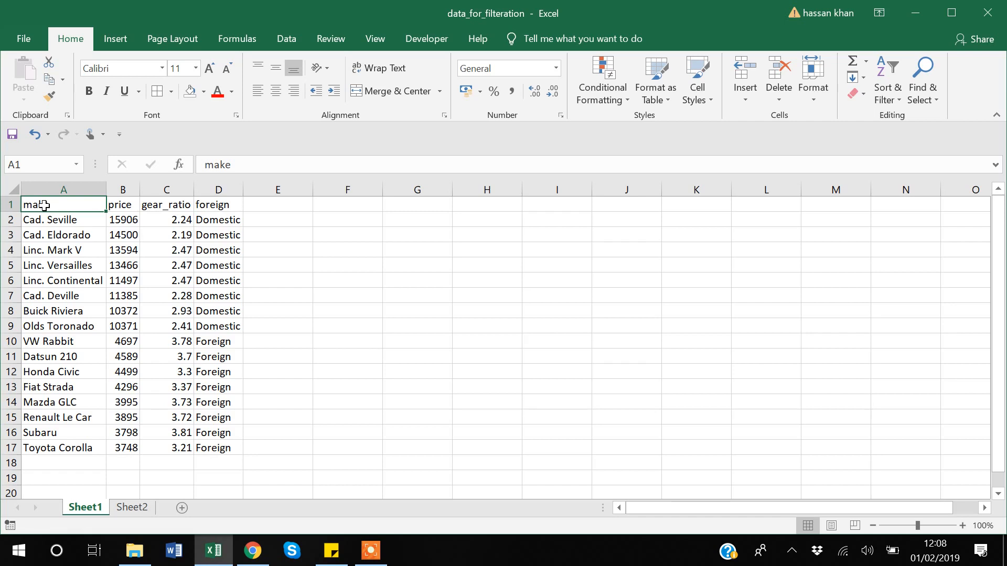
{"action": "key", "text": "shift+Right"}
{"action": "key", "text": "shift+Right"}
{"action": "key", "text": "shift+Right"}
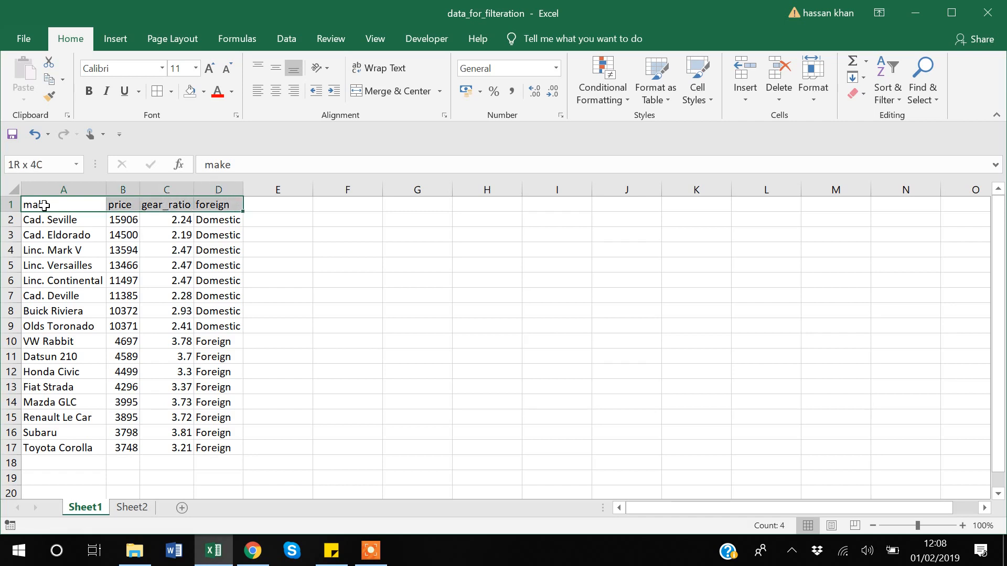
{"action": "key", "text": "ctrl+shift+Down"}
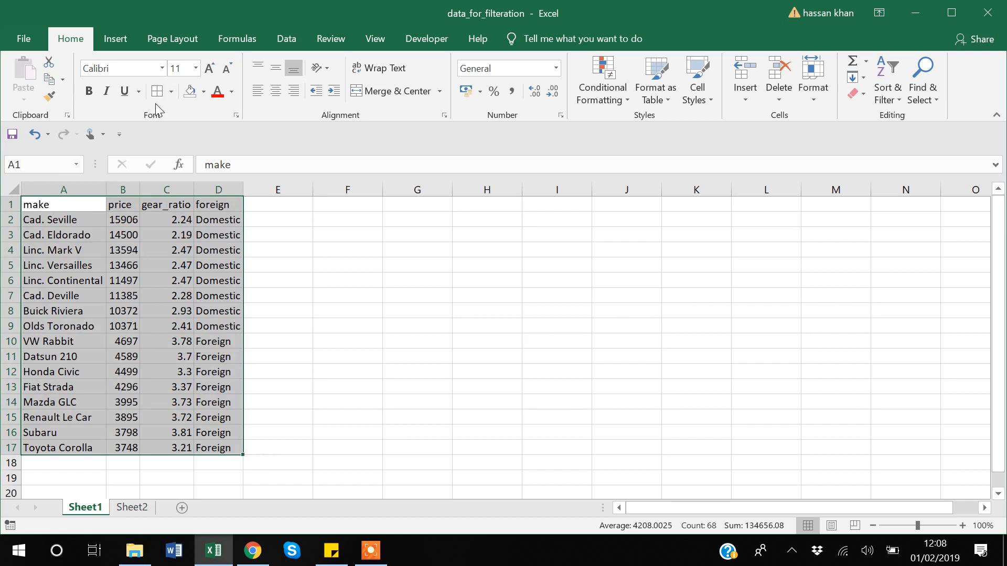
{"action": "left_click", "coordinate": [171, 92]}
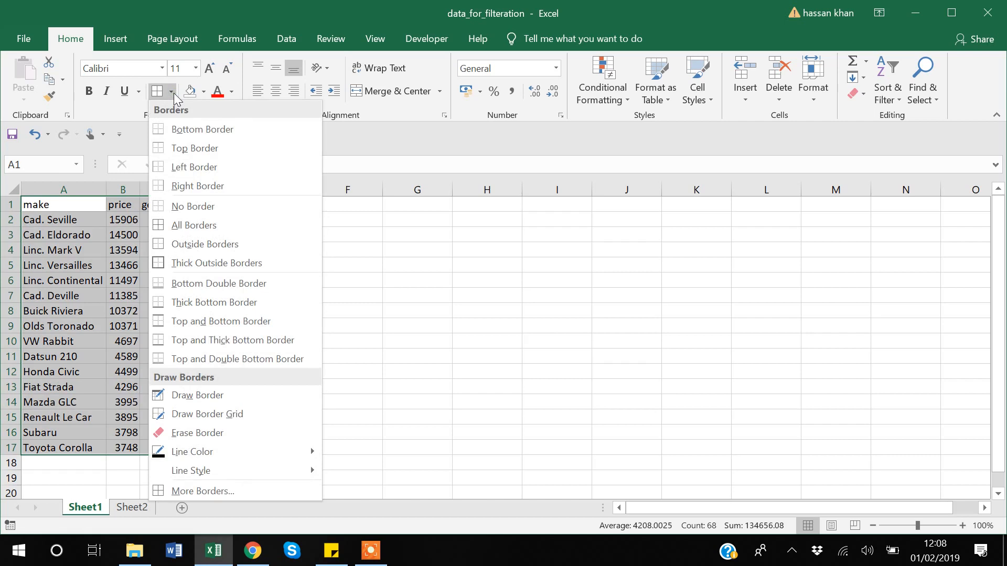
{"action": "left_click", "coordinate": [240, 263]}
{"action": "left_click", "coordinate": [358, 325]}
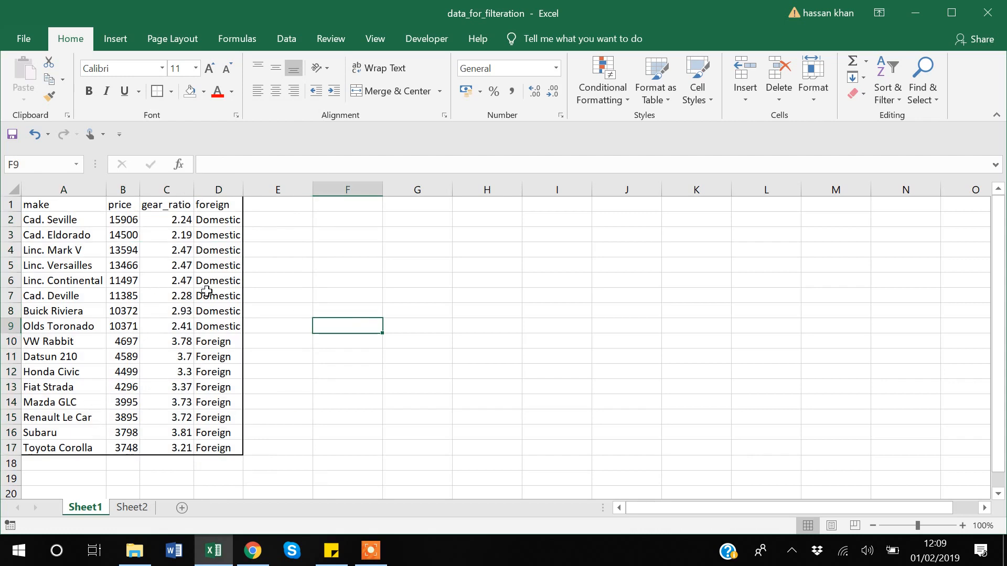
- Apply Thick Outside Borders around the Foreign car rows, A10:D17
{"action": "left_click", "coordinate": [54, 354]}
{"action": "key", "text": "Up"}
{"action": "key", "text": "shift+Right"}
{"action": "key", "text": "shift+Right"}
{"action": "key", "text": "shift+Right"}
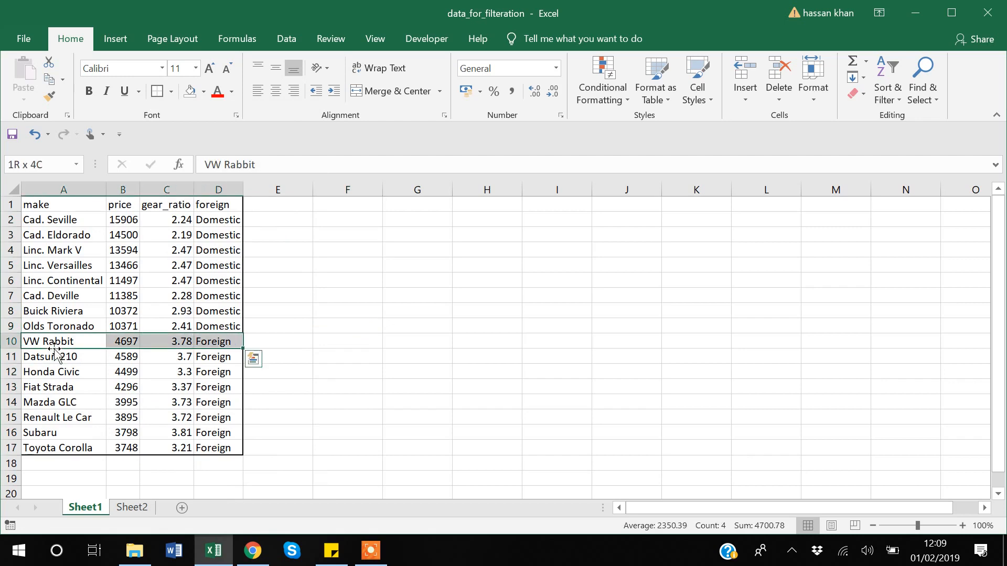
{"action": "key", "text": "ctrl+shift+Down"}
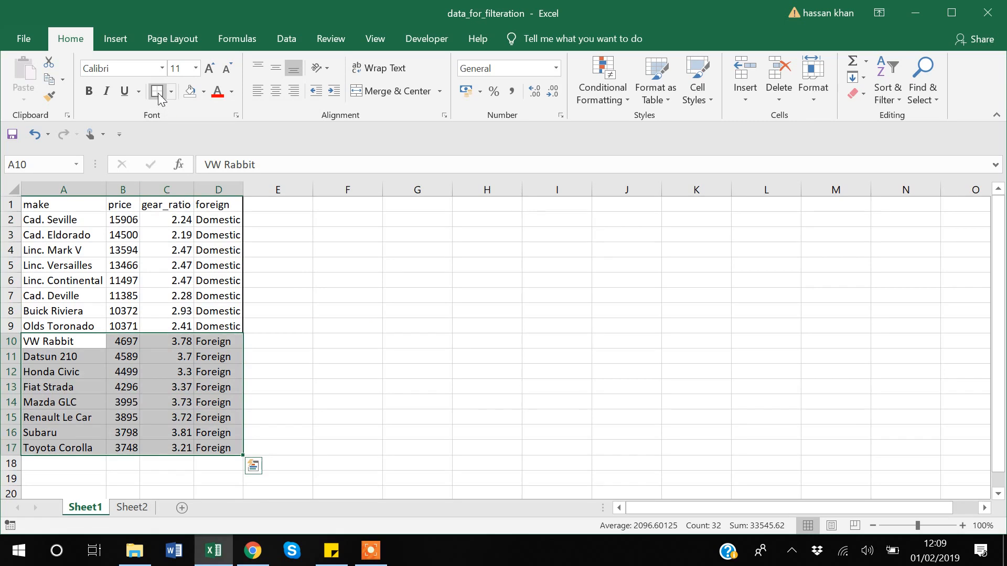
{"action": "left_click", "coordinate": [159, 93]}
{"action": "left_click", "coordinate": [359, 338]}
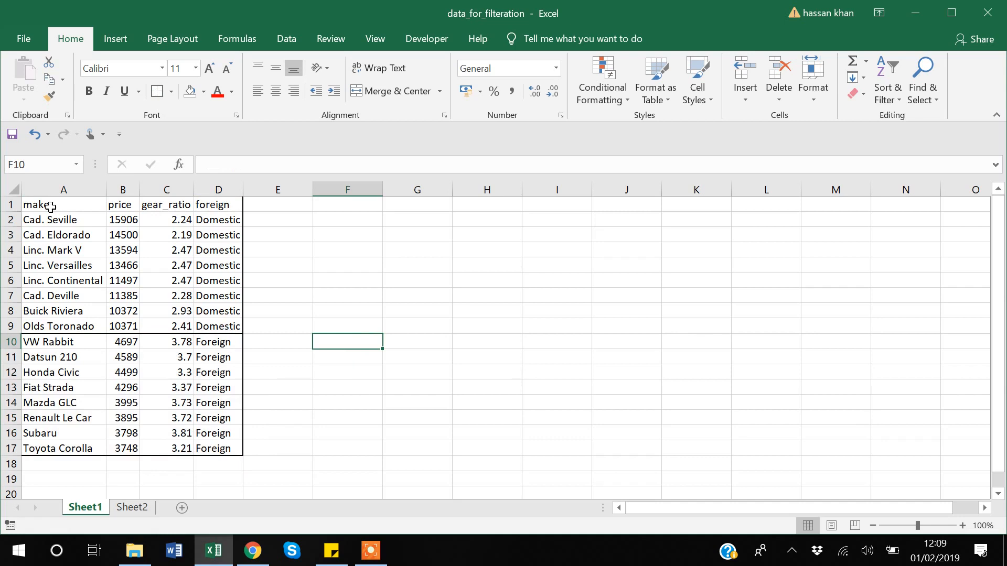
{"action": "left_click", "coordinate": [53, 224]}
{"action": "key", "text": "ctrl+shift+Right"}
{"action": "key", "text": "ctrl+q"}
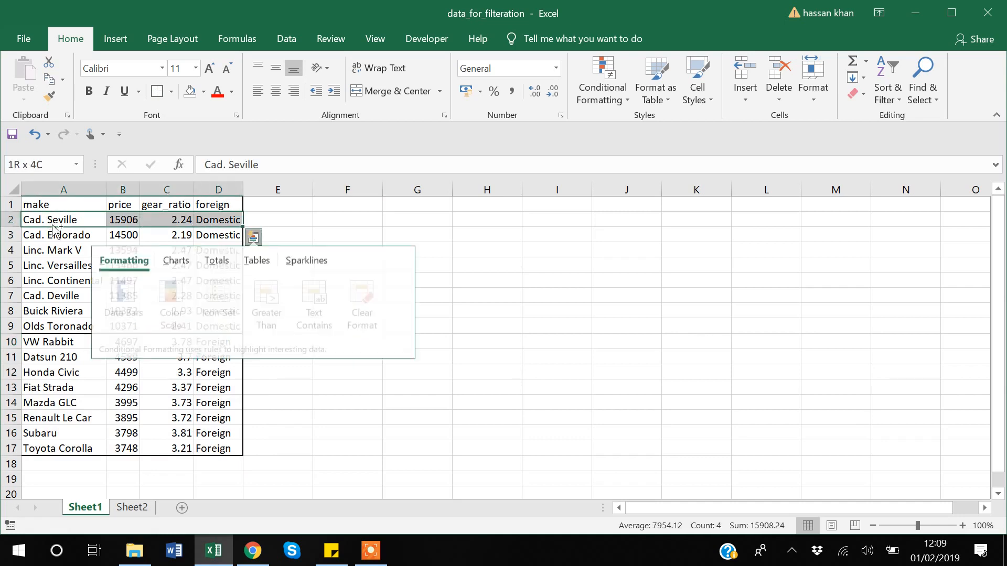
{"action": "left_click", "coordinate": [315, 223]}
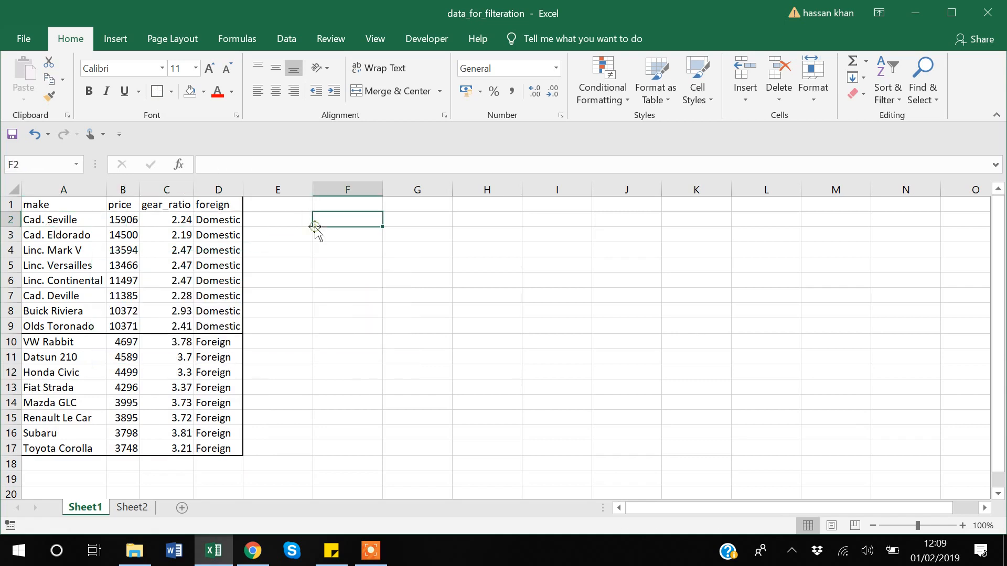
- Apply Thick Outside Borders around the Domestic car rows, A2:D9
{"action": "left_click", "coordinate": [56, 220]}
{"action": "key", "text": "shift+Right"}
{"action": "key", "text": "shift+Right"}
{"action": "key", "text": "shift+Right"}
{"action": "key", "text": "shift+Down"}
{"action": "key", "text": "shift+Down"}
{"action": "key", "text": "shift+Down"}
{"action": "key", "text": "shift+Down"}
{"action": "key", "text": "shift+Down"}
{"action": "key", "text": "shift+Down"}
{"action": "key", "text": "shift+Down"}
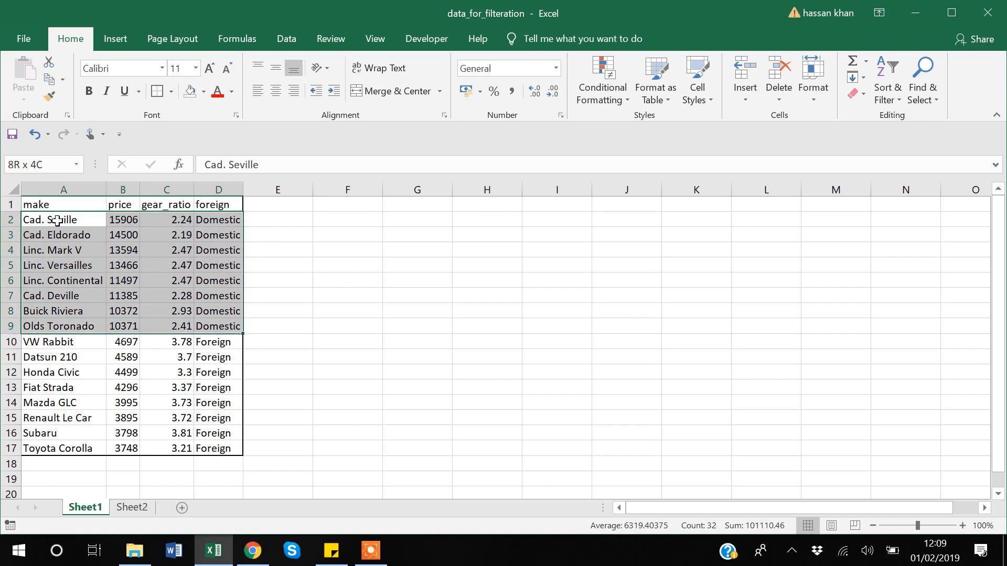
{"action": "left_click", "coordinate": [157, 92]}
{"action": "left_click", "coordinate": [407, 311]}
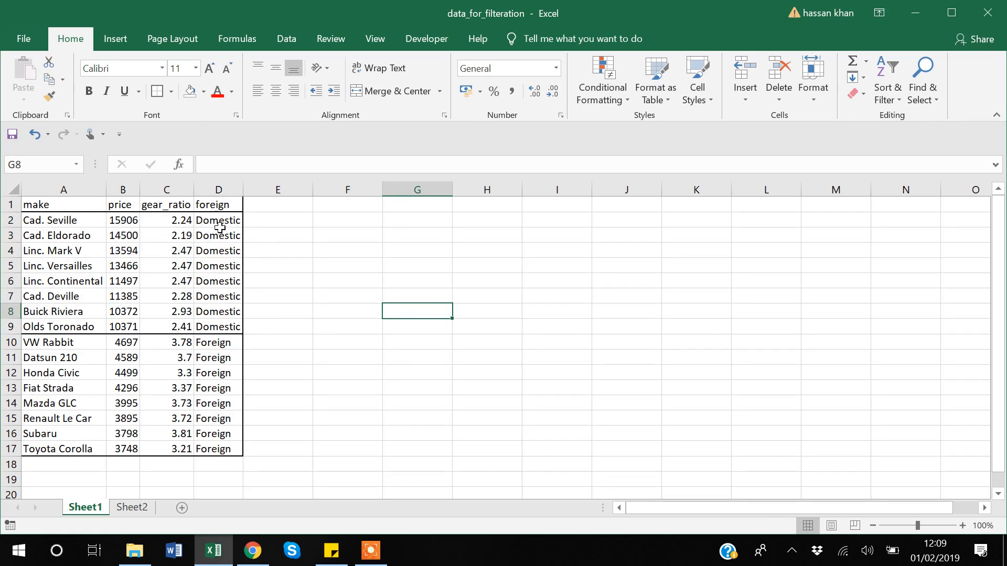
- Add a heavy dashed right border to the make column, A1:A17, through the detailed border settings
{"action": "left_click", "coordinate": [68, 220]}
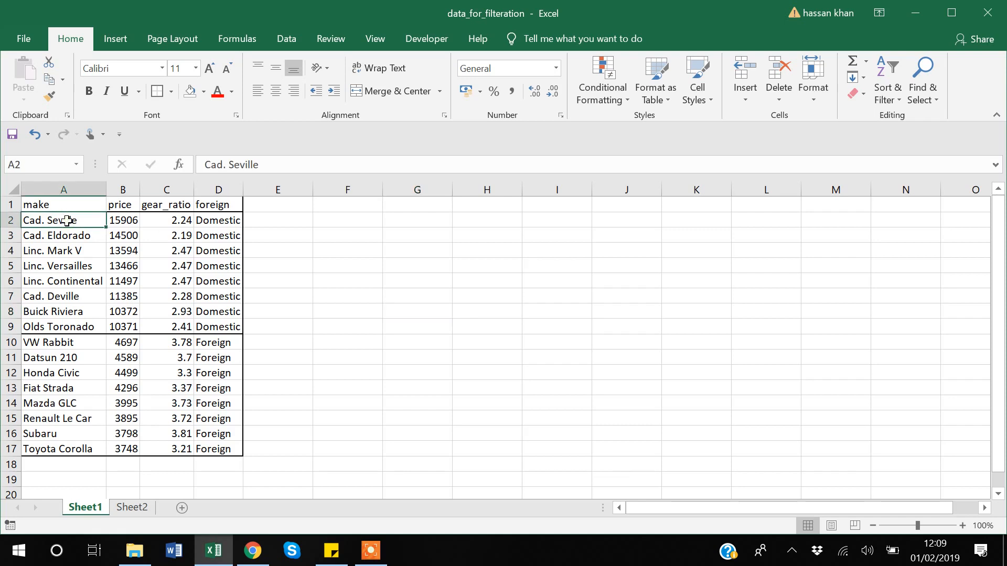
{"action": "key", "text": "Up"}
{"action": "key", "text": "shift+Down"}
{"action": "key", "text": "shift+Down"}
{"action": "key", "text": "shift+Down"}
{"action": "key", "text": "shift+Down"}
{"action": "key", "text": "shift+Down"}
{"action": "key", "text": "shift+Down"}
{"action": "key", "text": "shift+Down"}
{"action": "key", "text": "shift+Down"}
{"action": "key", "text": "shift+Down"}
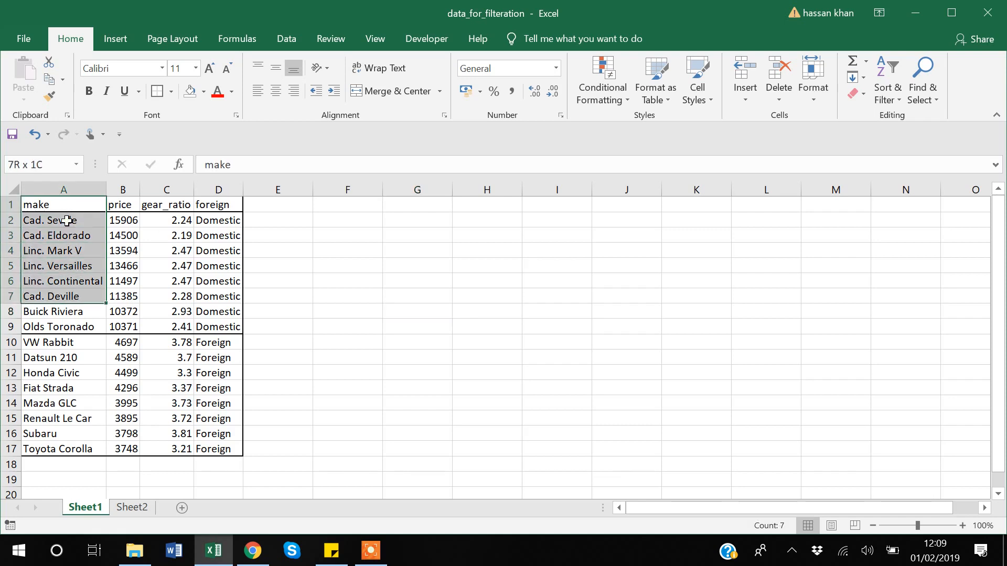
{"action": "key", "text": "shift+Down"}
{"action": "key", "text": "shift+Down"}
{"action": "key", "text": "shift+Down"}
{"action": "key", "text": "shift+Down"}
{"action": "key", "text": "shift+Down"}
{"action": "key", "text": "shift+Down"}
{"action": "key", "text": "shift+Down"}
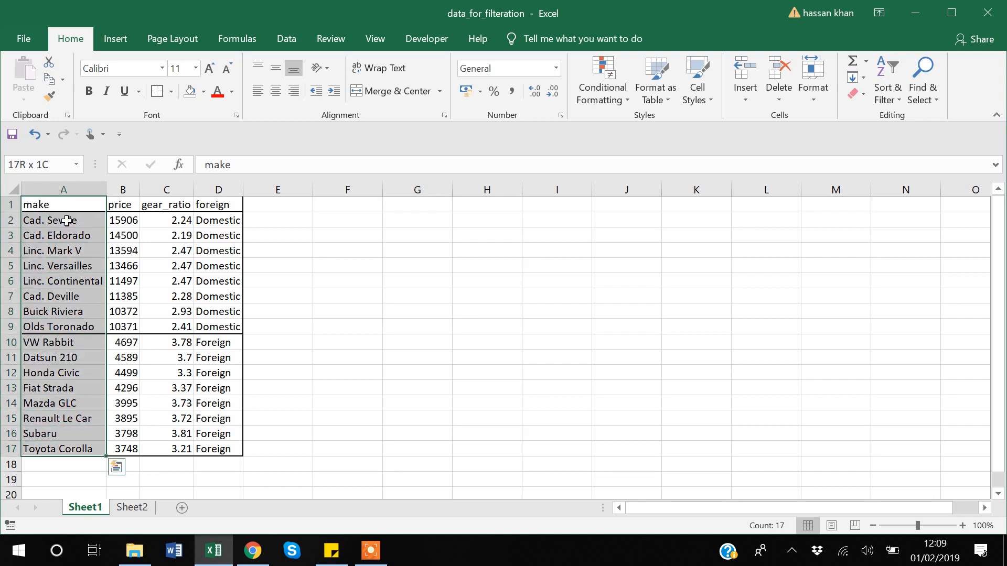
{"action": "left_click", "coordinate": [171, 91]}
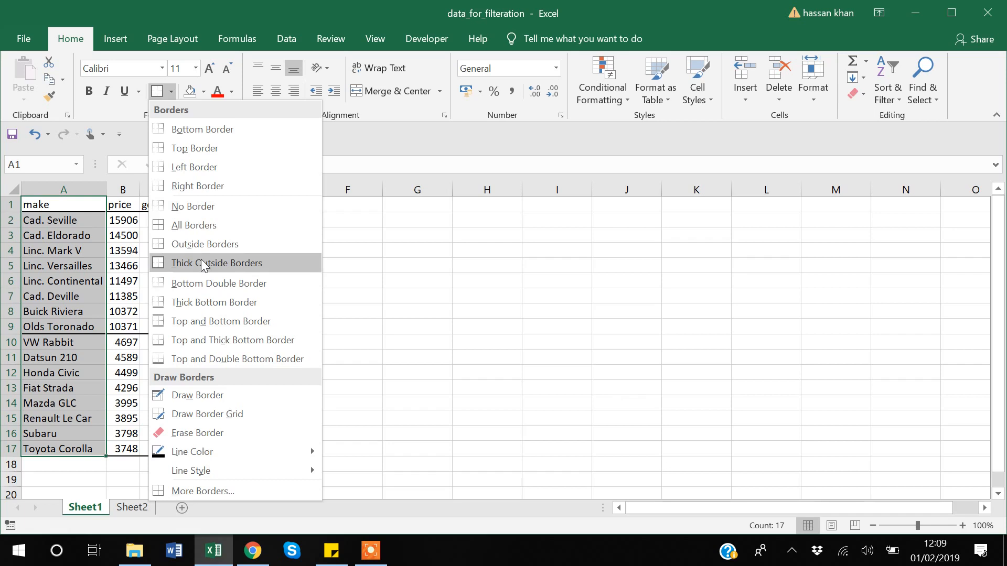
{"action": "left_click", "coordinate": [202, 490]}
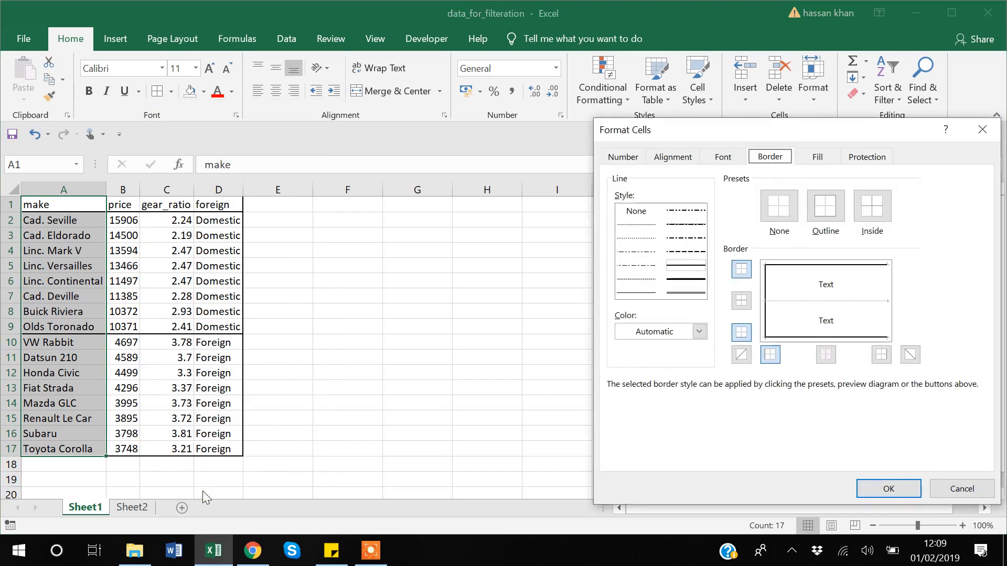
{"action": "left_click", "coordinate": [685, 252]}
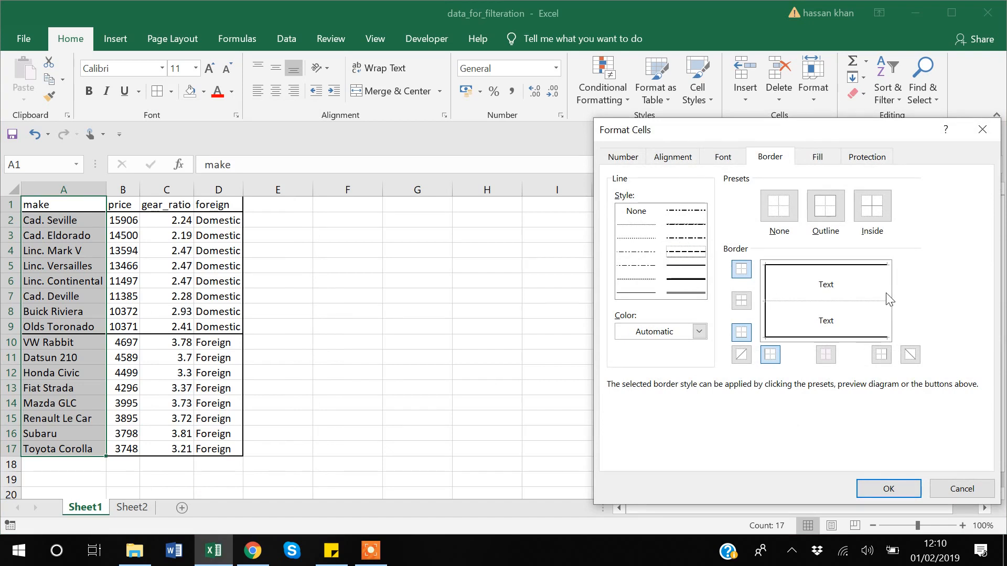
{"action": "left_click", "coordinate": [889, 307]}
{"action": "left_click", "coordinate": [888, 488]}
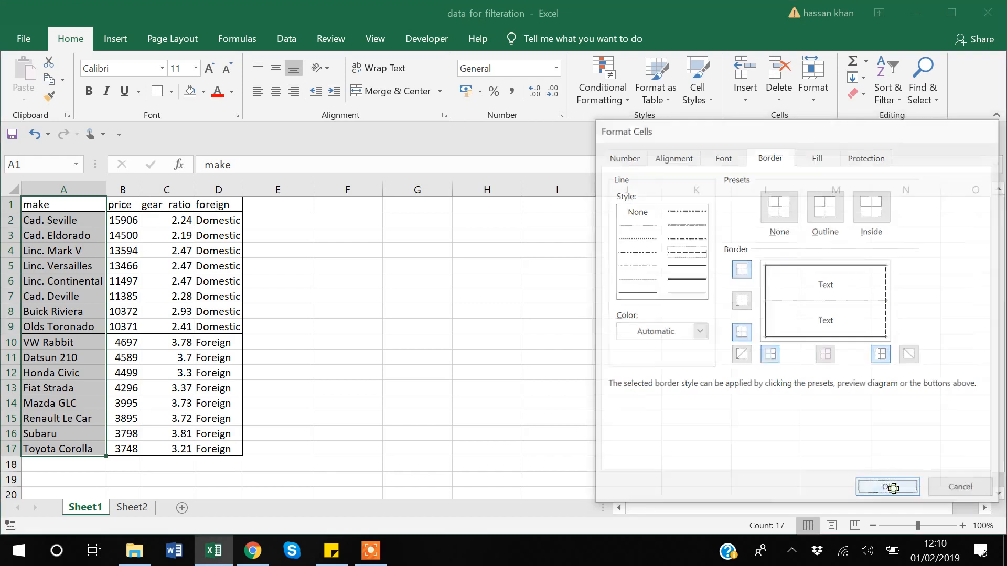
{"action": "left_click", "coordinate": [528, 375]}
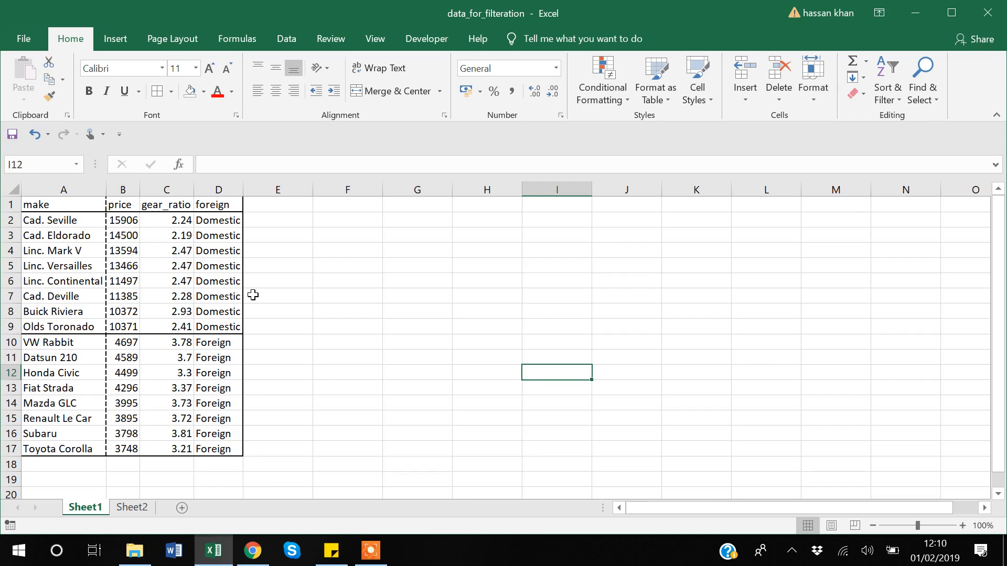
{"action": "left_click", "coordinate": [315, 264]}
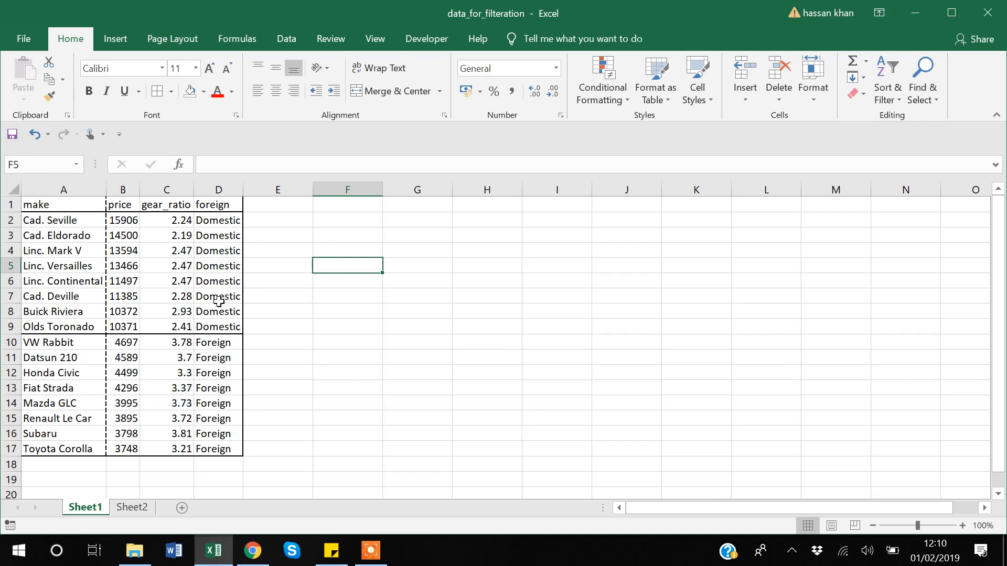
- Narrow column A until the car names are cut off, and wrap the text in A2:A17
{"action": "left_click_drag", "start_coordinate": [106, 190], "coordinate": [79, 196]}
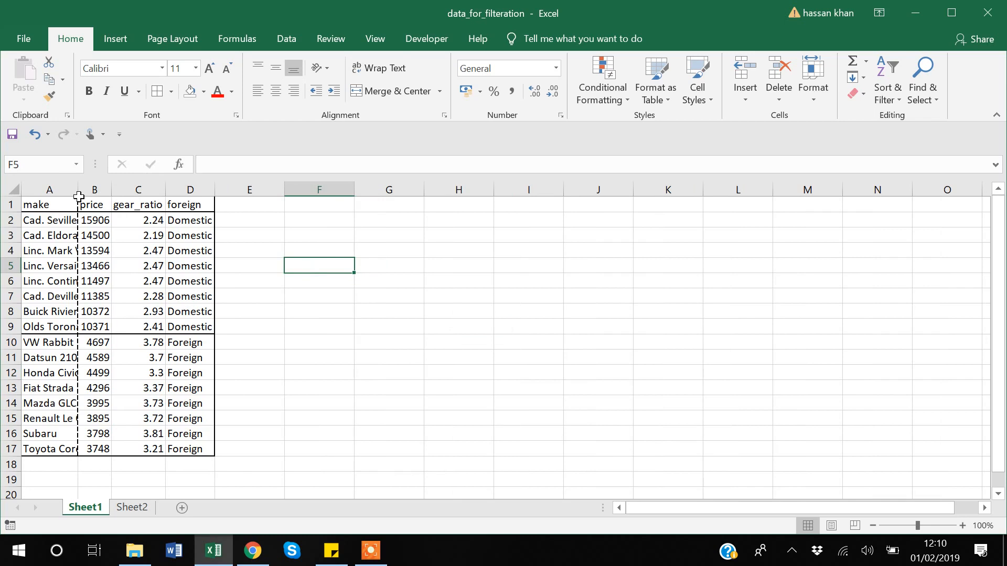
{"action": "left_click", "coordinate": [54, 222]}
{"action": "key", "text": "ctrl+shift+Down"}
{"action": "left_click", "coordinate": [388, 63]}
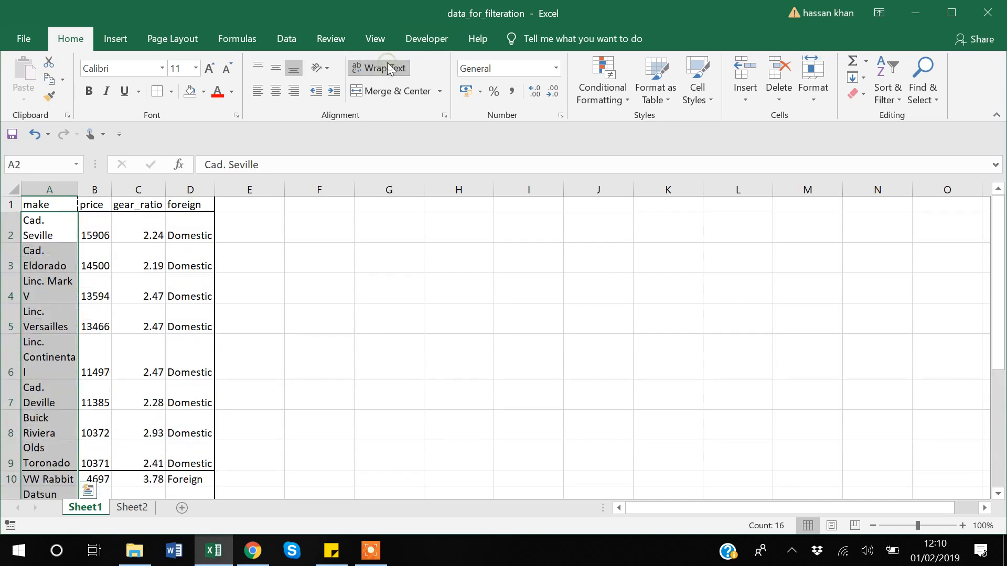
{"action": "left_click", "coordinate": [385, 293]}
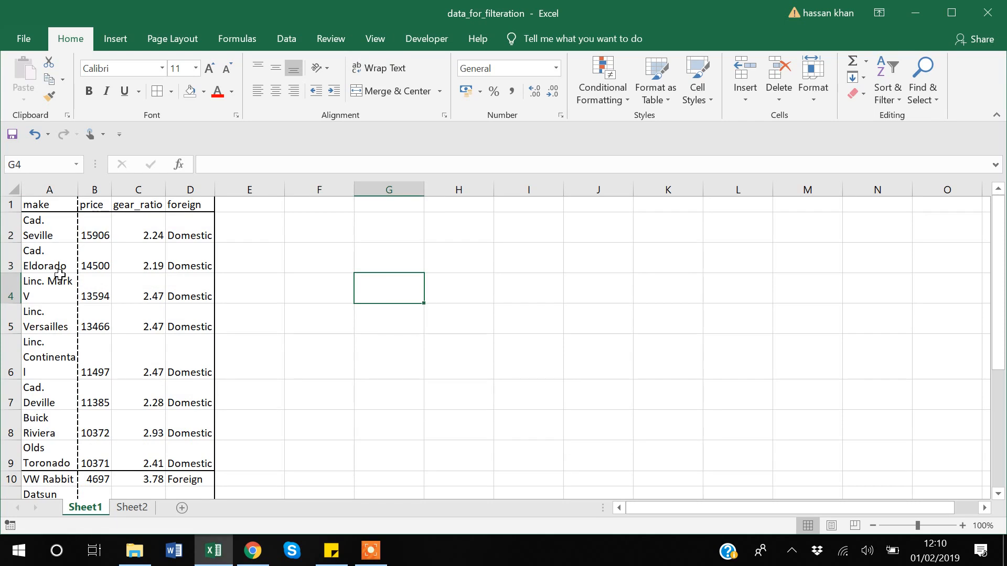
- Undo the text wrapping in the make column and autofit the width of column A
{"action": "scroll", "coordinate": [59, 274], "scroll_direction": "down", "scroll_amount": 3}
{"action": "scroll", "coordinate": [59, 275], "scroll_direction": "up", "scroll_amount": 3}
{"action": "key", "text": "ctrl+z"}
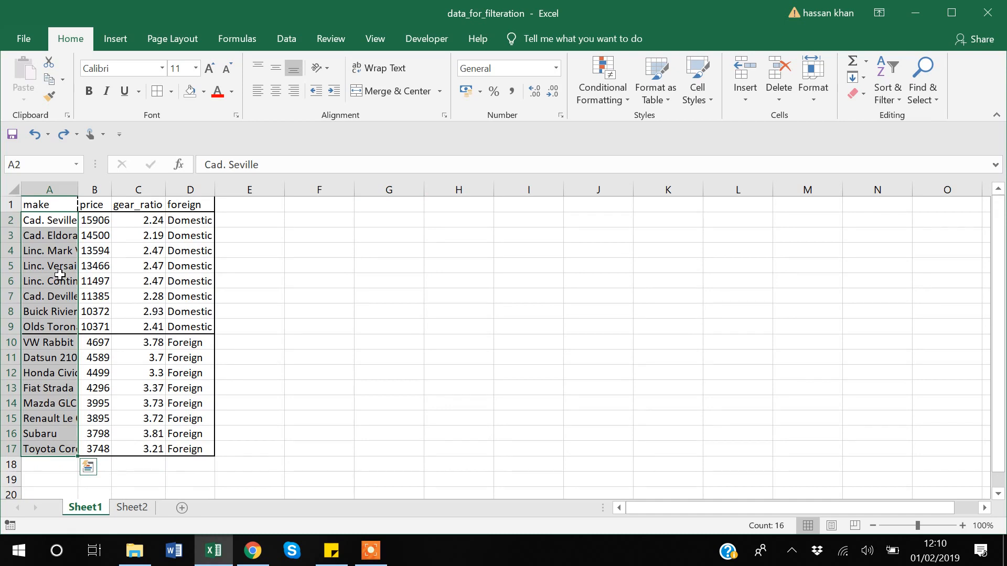
{"action": "left_click", "coordinate": [294, 281]}
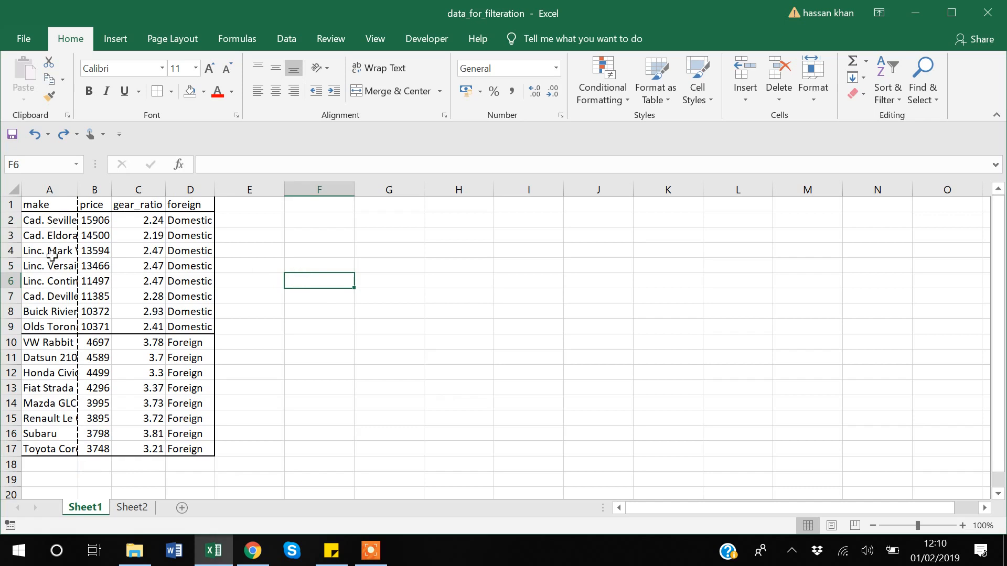
{"action": "double_click", "coordinate": [78, 187]}
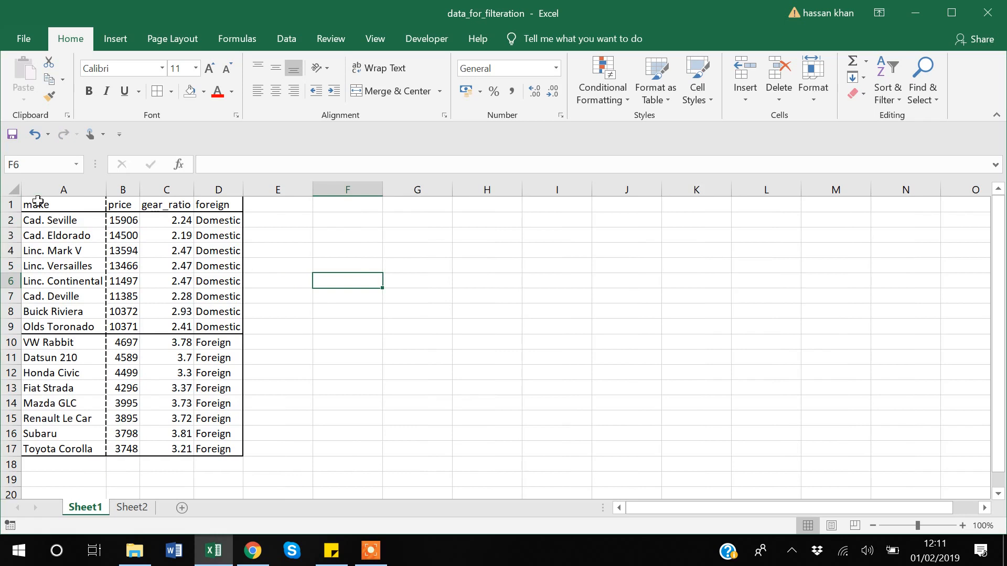
- Examine the Remove Duplicates column options for the car table and close them without removing anything
{"action": "left_click", "coordinate": [126, 220]}
{"action": "left_click", "coordinate": [291, 46]}
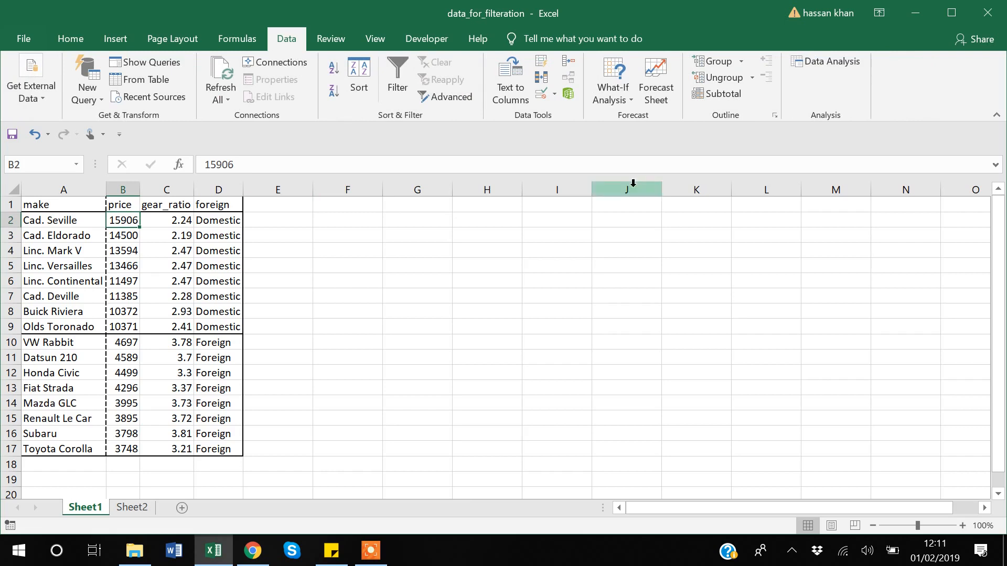
{"action": "left_click", "coordinate": [542, 81]}
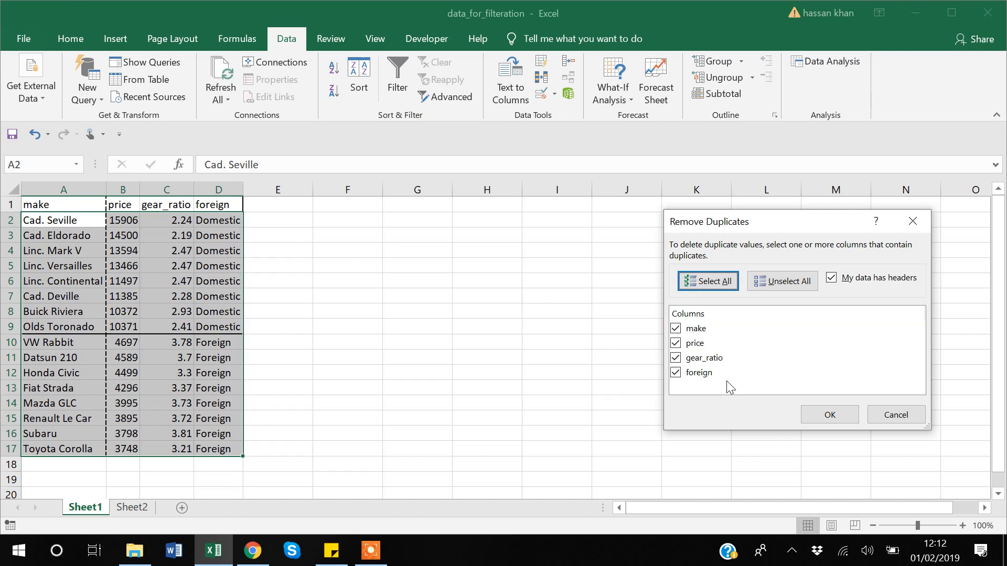
{"action": "left_click", "coordinate": [917, 417]}
- Copy the Toyota Corolla record in A17:D17 and paste it into row 18 as a duplicate
{"action": "left_click", "coordinate": [55, 446]}
{"action": "left_click_drag", "start_coordinate": [55, 446], "coordinate": [230, 449]}
{"action": "key", "text": "ctrl+c"}
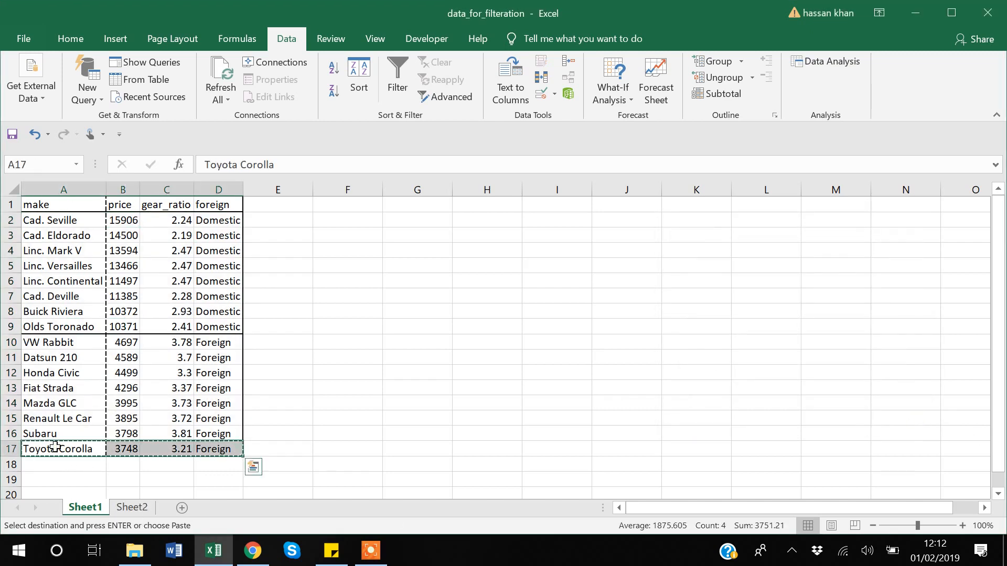
{"action": "key", "text": "Down"}
{"action": "key", "text": "ctrl+v"}
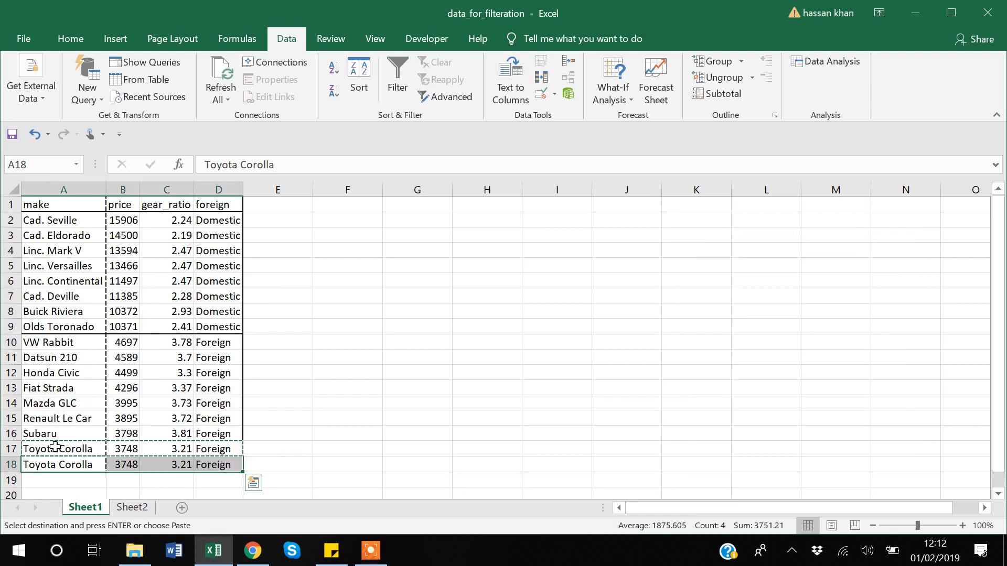
{"action": "left_click", "coordinate": [371, 419]}
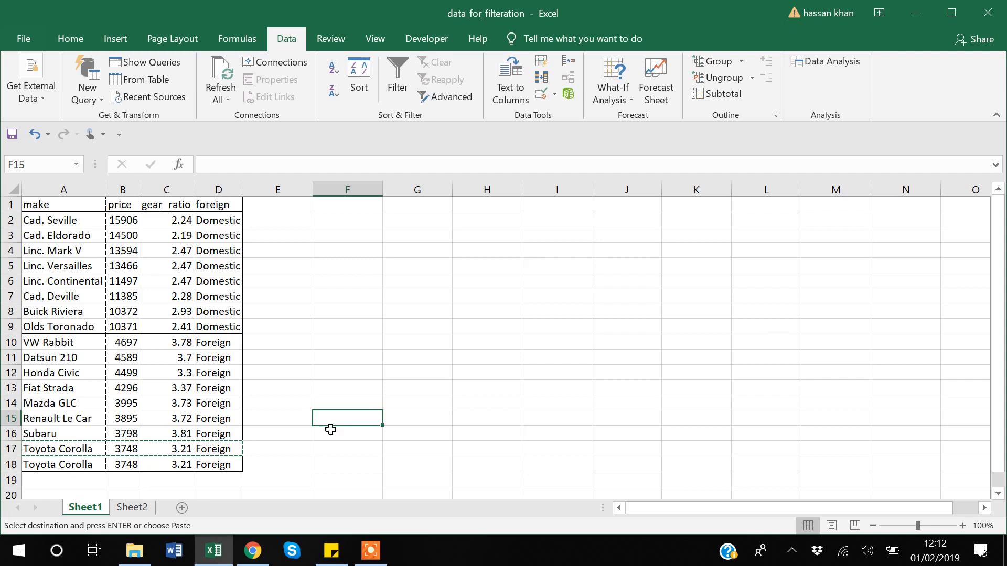
- Remove duplicate rows from the car table, comparing all four columns: make, price, gear_ratio and foreign
{"action": "left_click", "coordinate": [160, 204]}
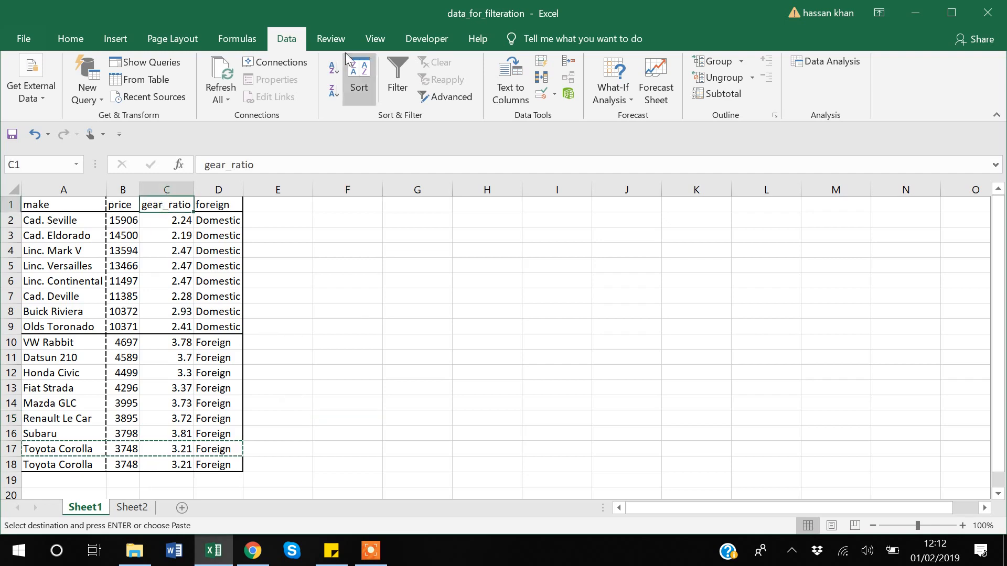
{"action": "left_click", "coordinate": [542, 78]}
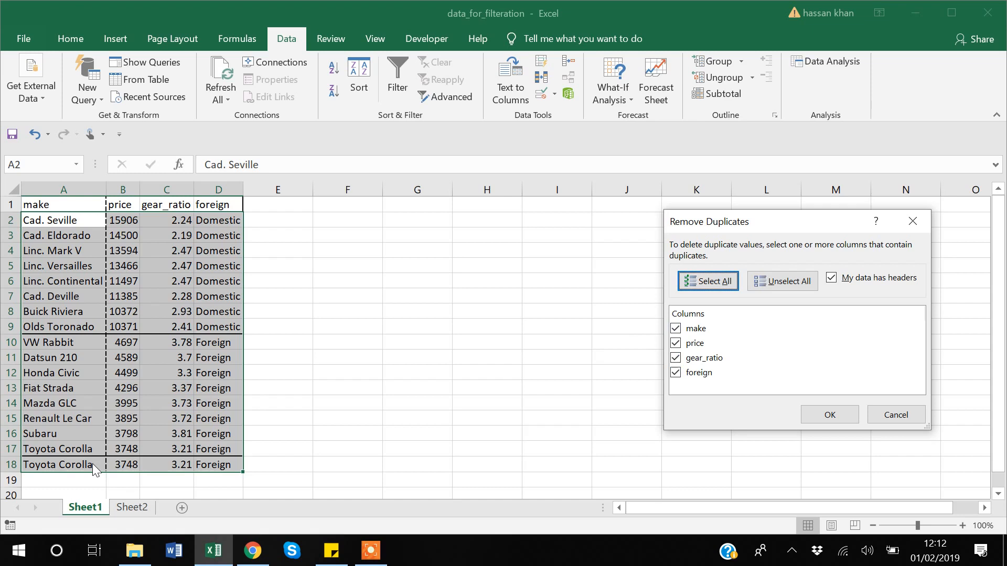
{"action": "left_click", "coordinate": [829, 416]}
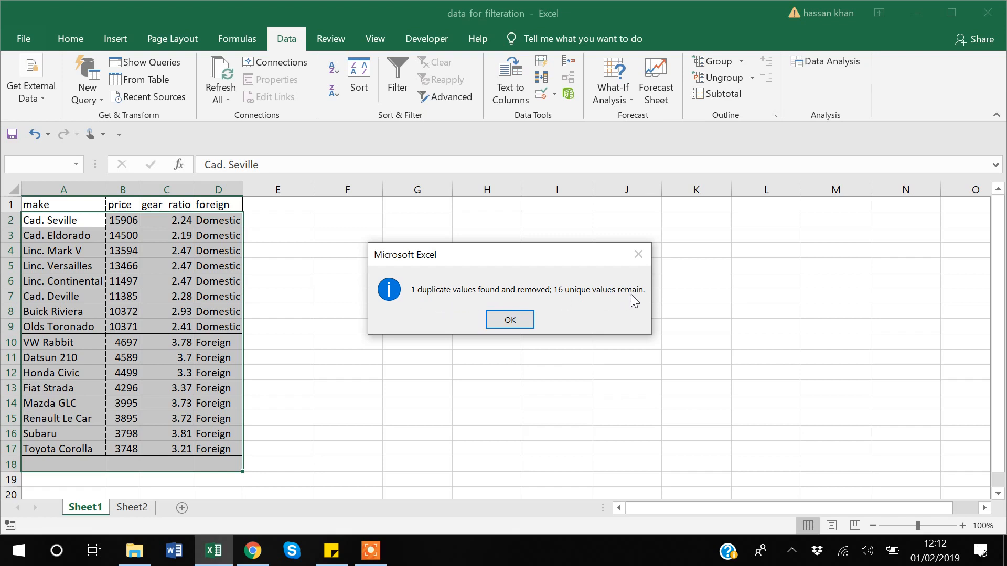
{"action": "left_click", "coordinate": [506, 319]}
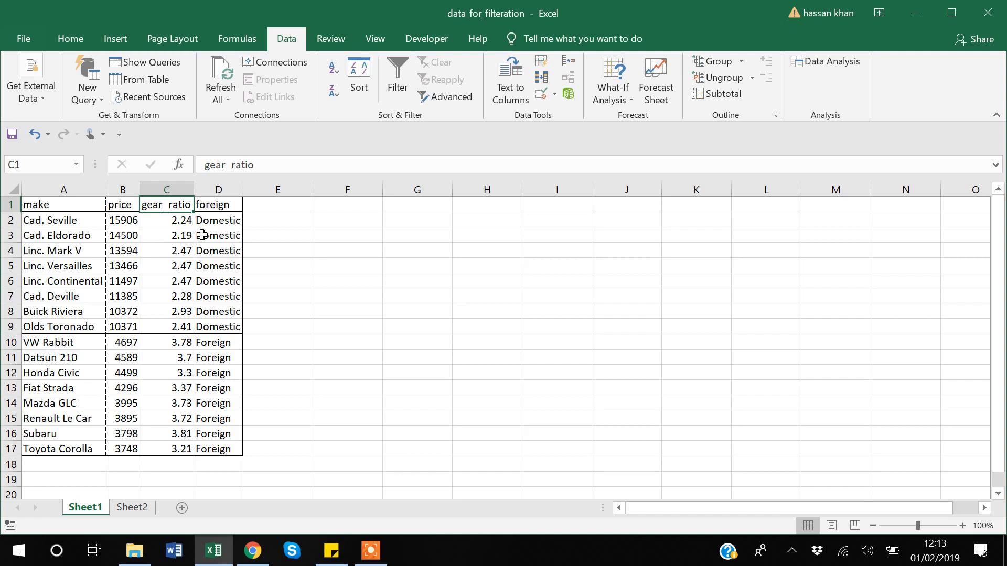
- Remove duplicates from the car table based only on the foreign column, excluding make, price and gear_ratio from the comparison
{"action": "left_click", "coordinate": [211, 204]}
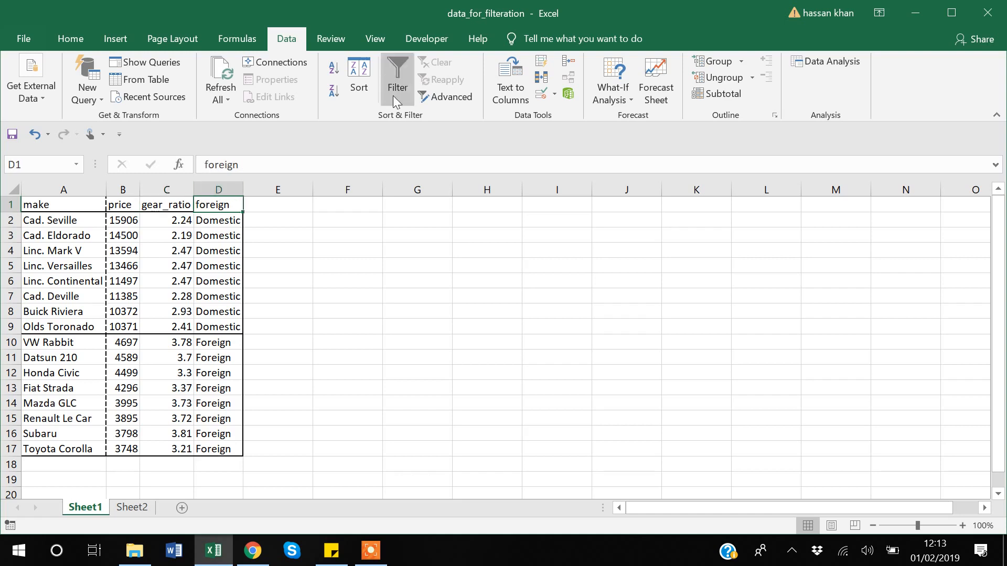
{"action": "left_click", "coordinate": [543, 79]}
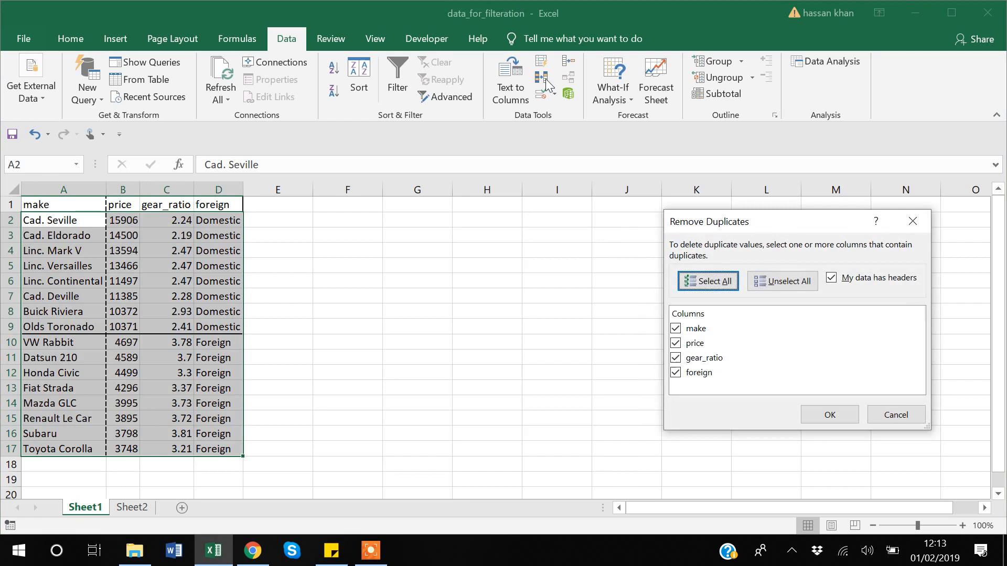
{"action": "left_click", "coordinate": [676, 330]}
{"action": "left_click", "coordinate": [676, 345]}
{"action": "left_click", "coordinate": [676, 358]}
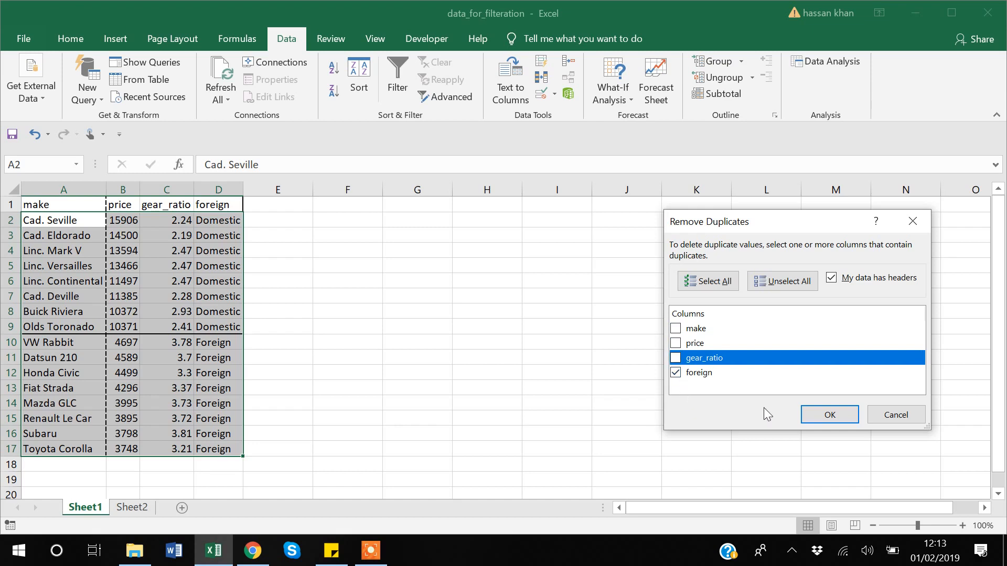
{"action": "left_click", "coordinate": [819, 415]}
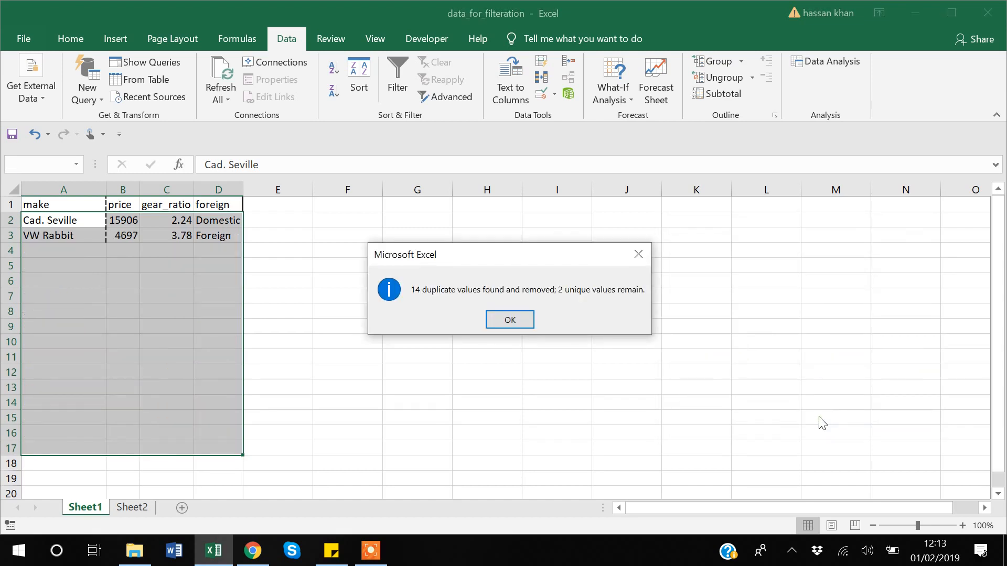
{"action": "left_click", "coordinate": [519, 321]}
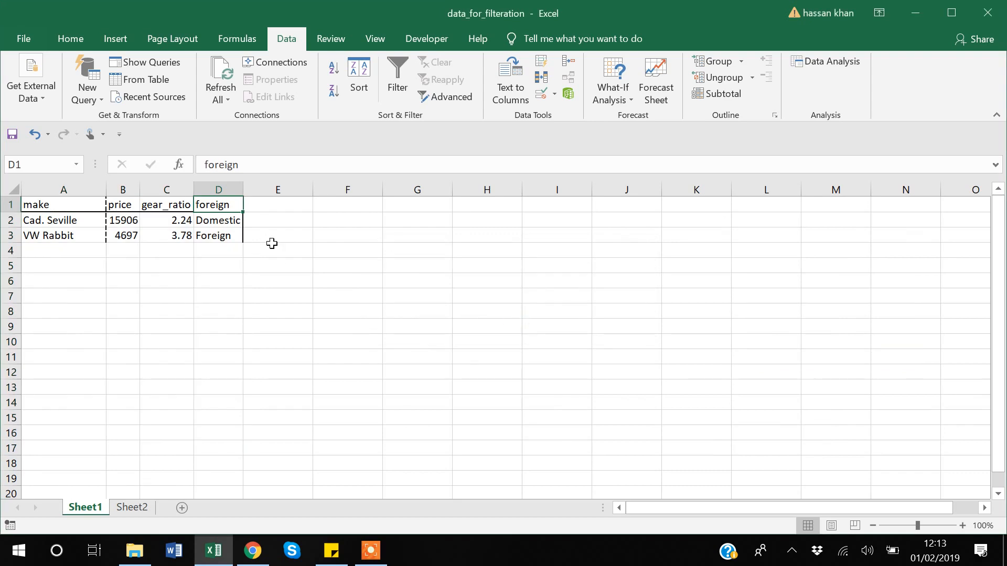